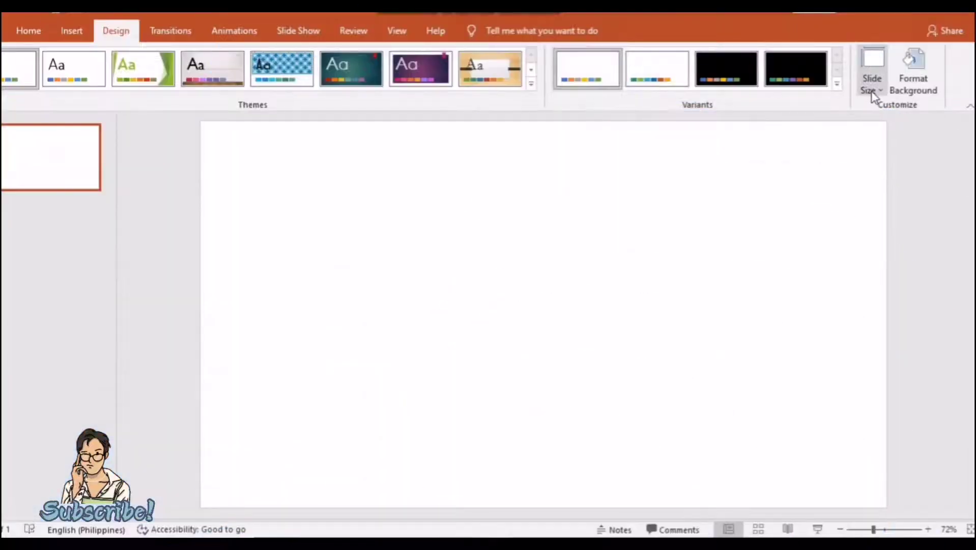
Set a custom portrait slide size of 19.05 in wide by 33.867 in high
click(871, 92)
click(912, 173)
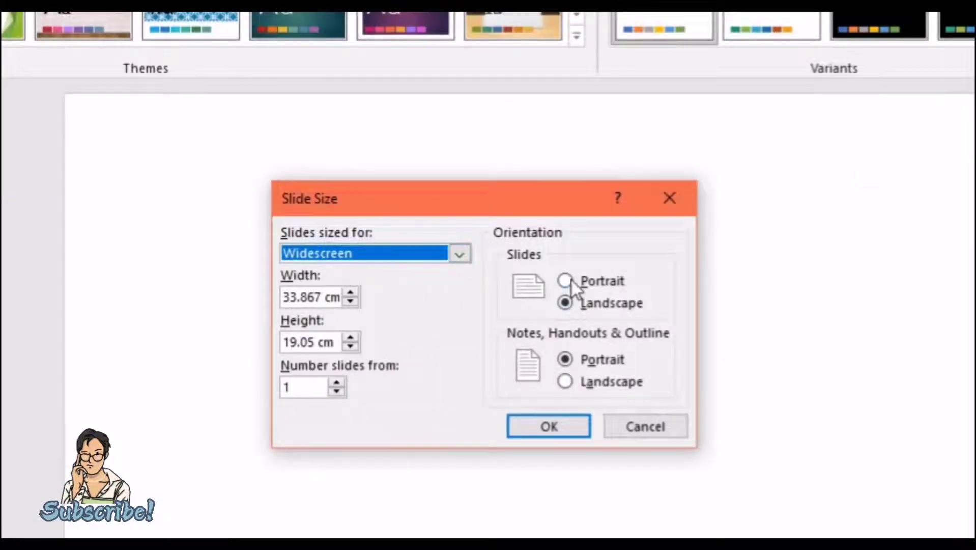
click(568, 281)
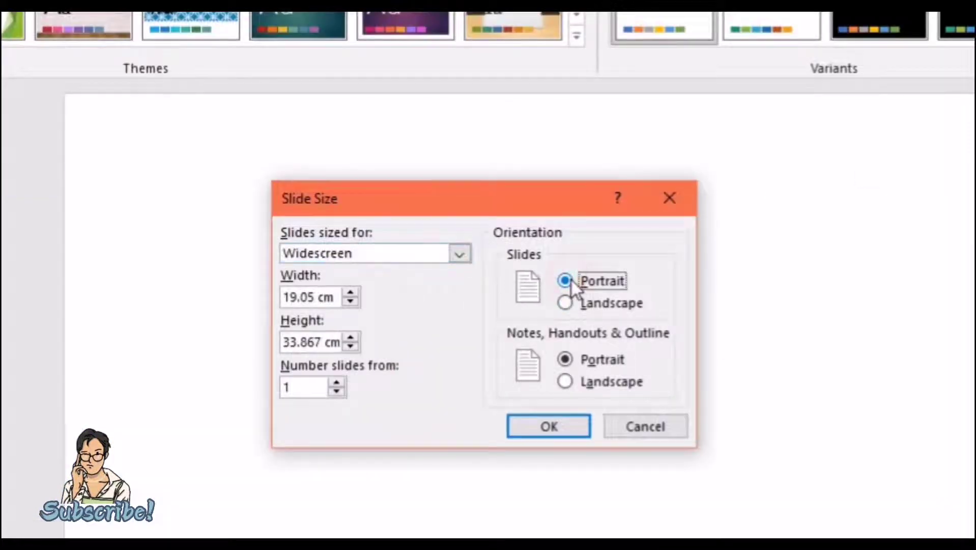
click(340, 296)
text(N)
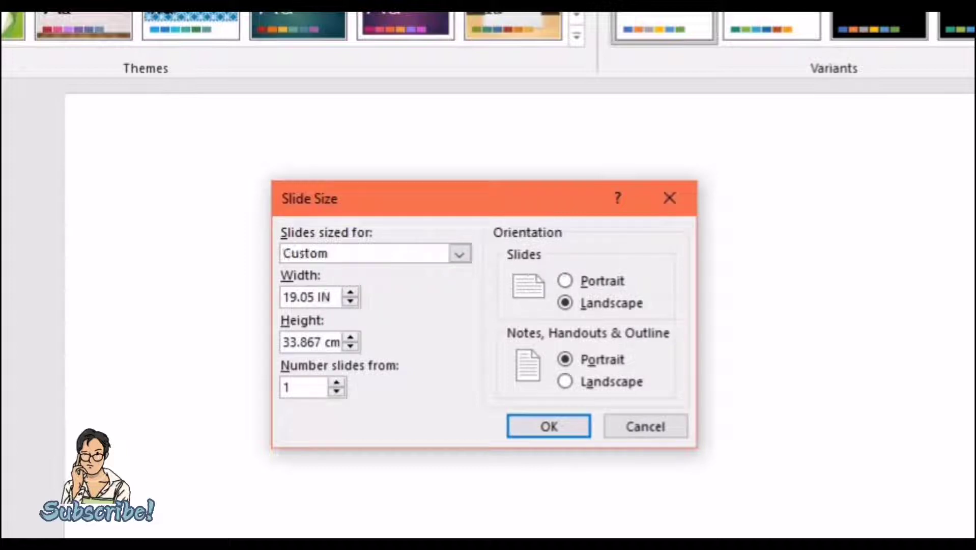
click(341, 344)
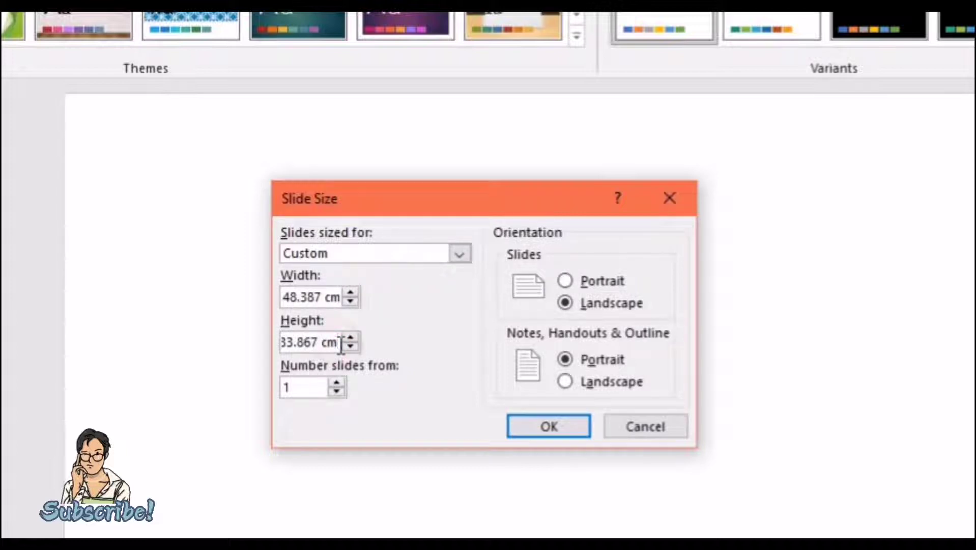
key(BackSpace)
key(BackSpace)
text(IN)
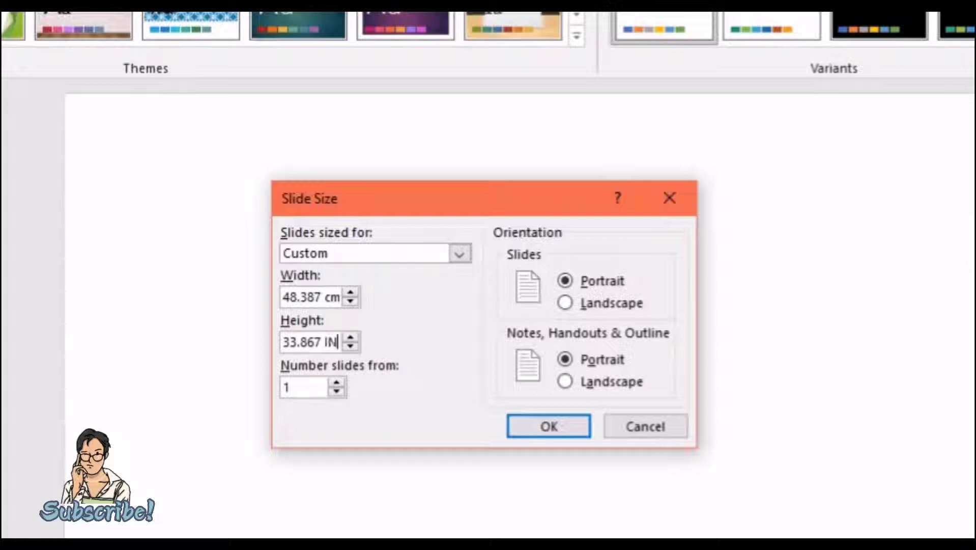
key(Return)
click(339, 344)
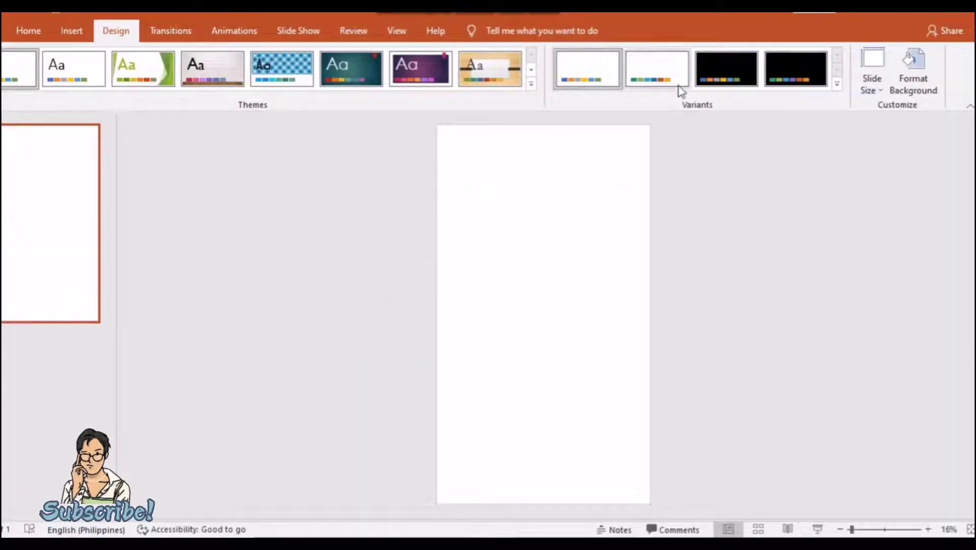
Fill the slide background with solid light olive green
click(916, 78)
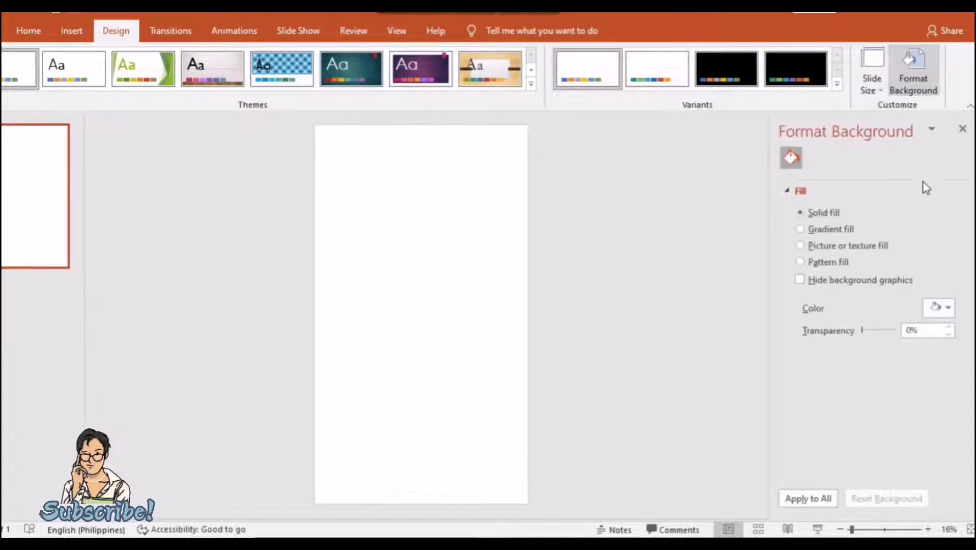
click(941, 307)
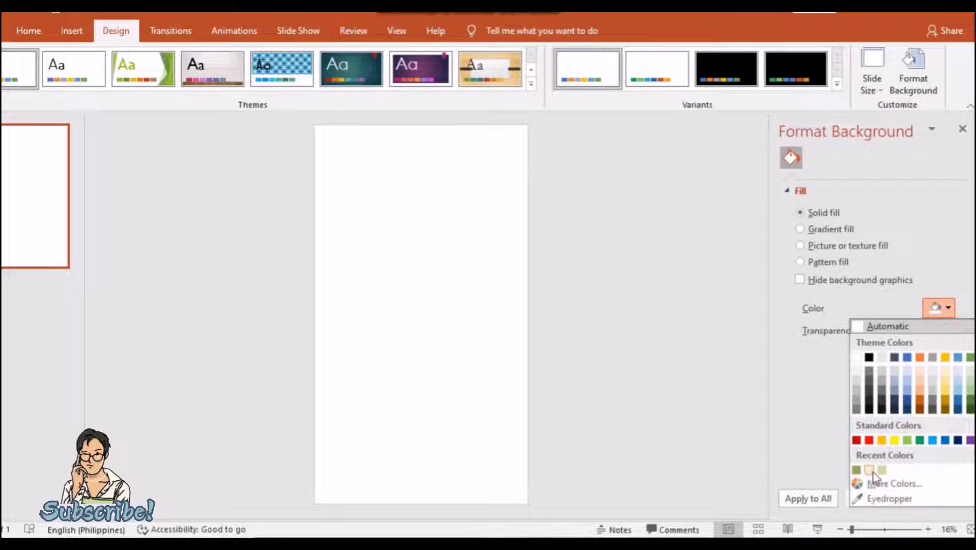
click(882, 469)
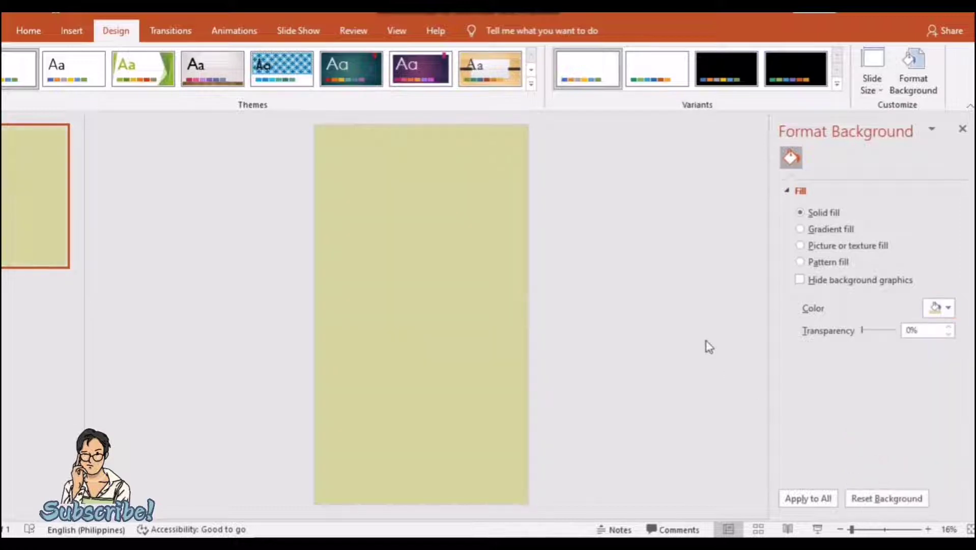
Draw a thin rectangle bar across the slide top and fill it dark green
click(70, 29)
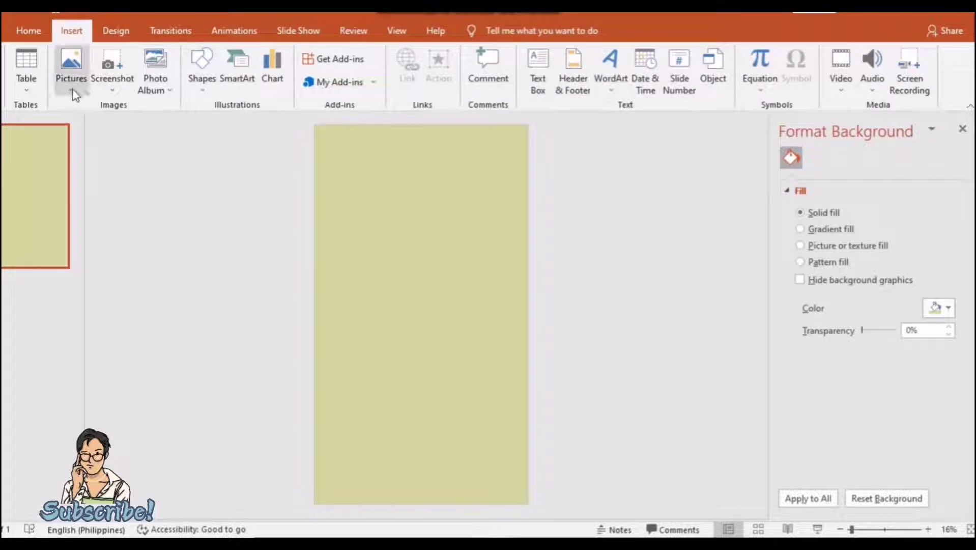
click(202, 87)
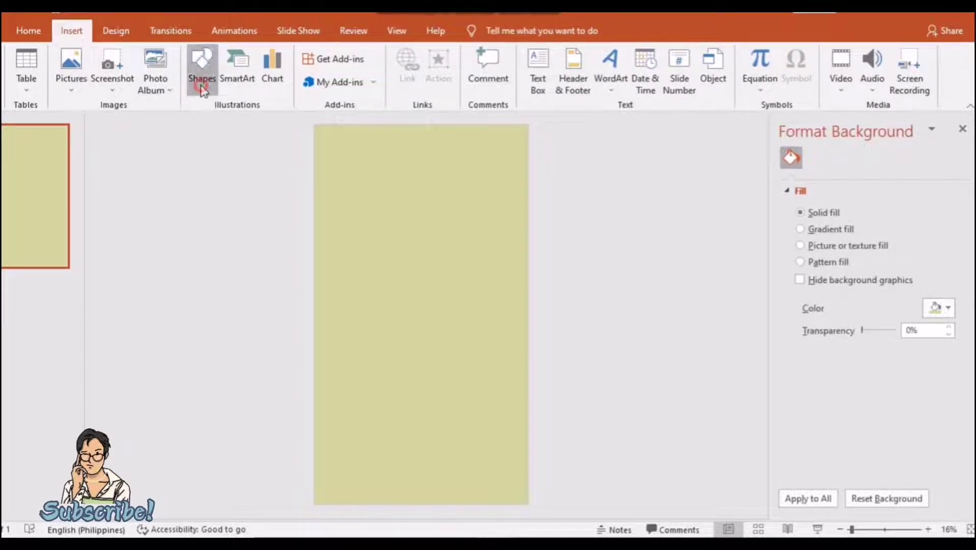
click(240, 122)
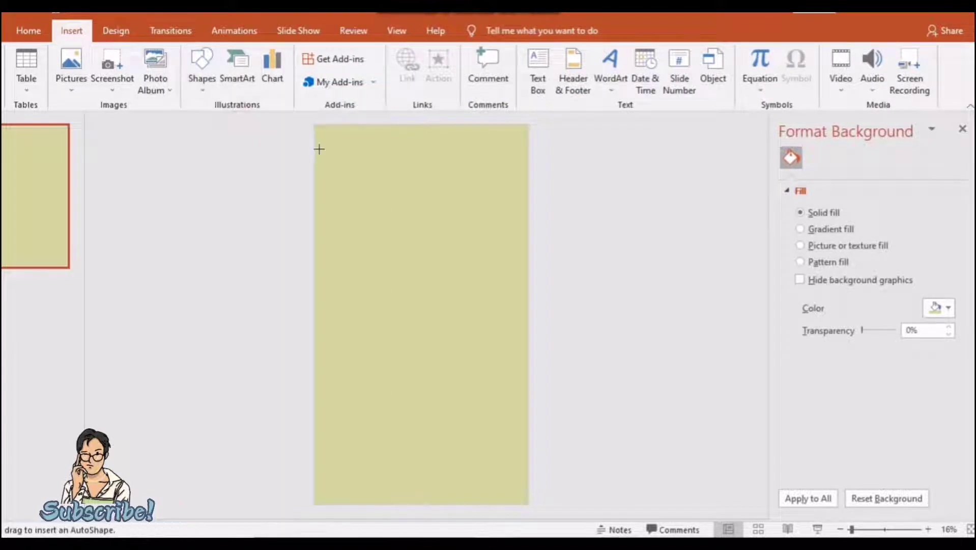
drag(317, 131, 525, 164)
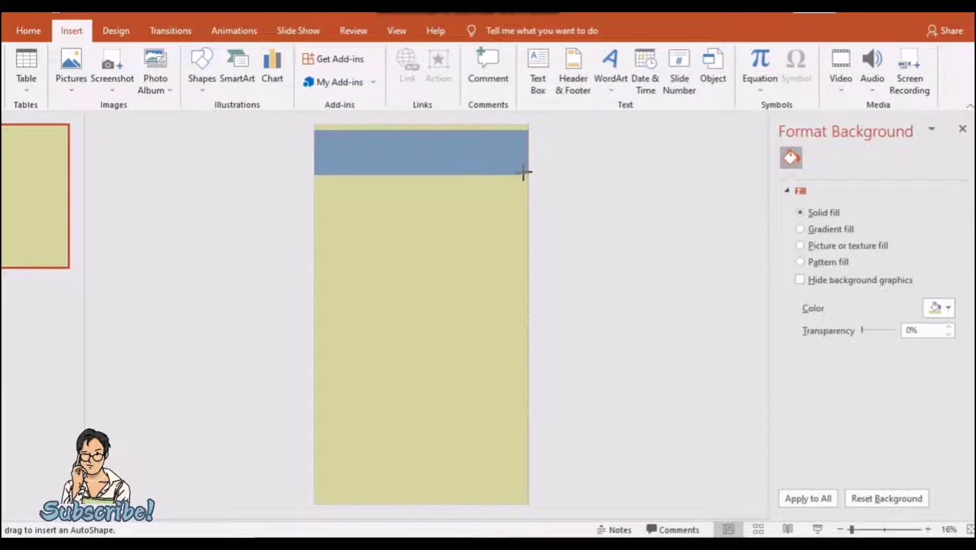
drag(525, 164, 527, 177)
mouse_move(421, 137)
mouse_down()
mouse_move(421, 156)
mouse_move(445, 138)
mouse_up()
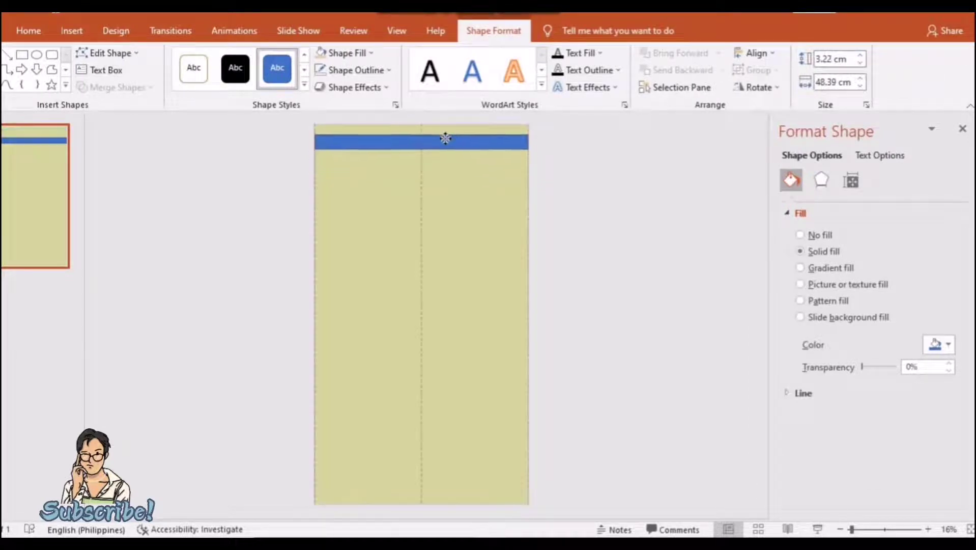
click(346, 53)
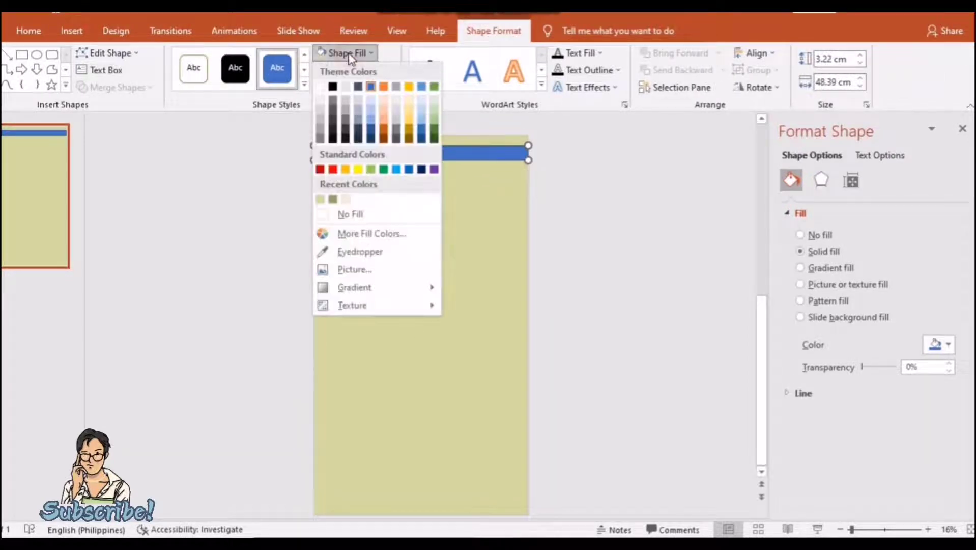
click(434, 139)
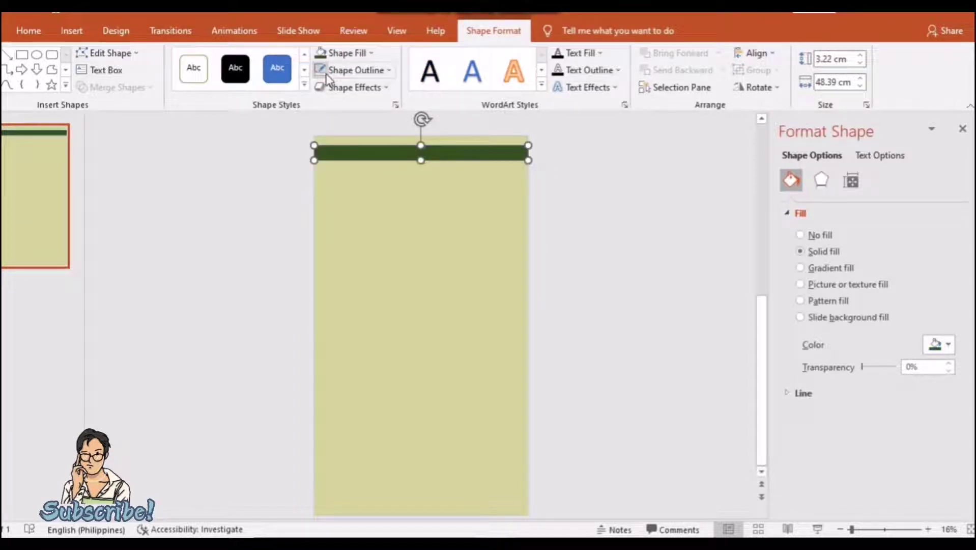
Duplicate the dark green bar and move the copy to the slide bottom
key(ctrl+c)
key(ctrl+v)
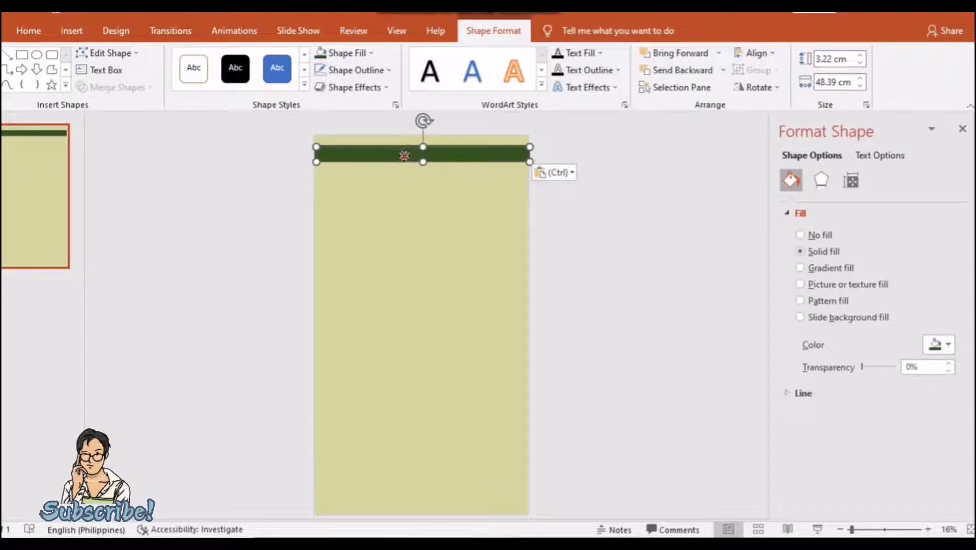
drag(405, 155, 405, 489)
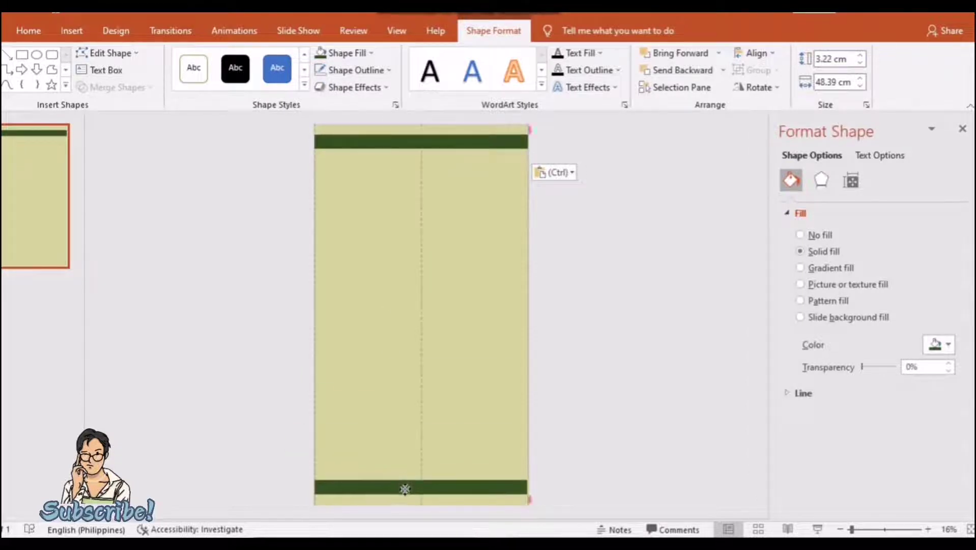
Add a text box reading CLASS SCHEDULE just below the top bar
click(407, 335)
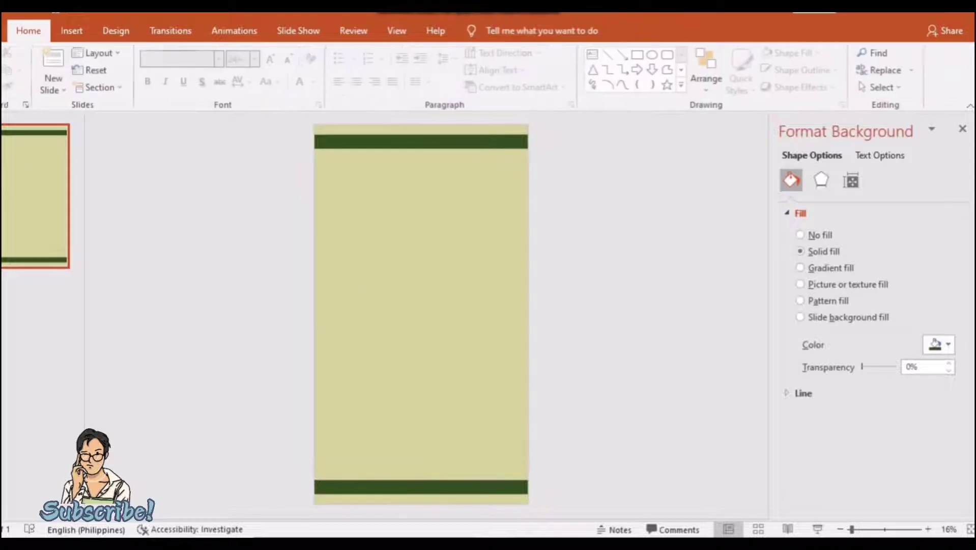
click(595, 55)
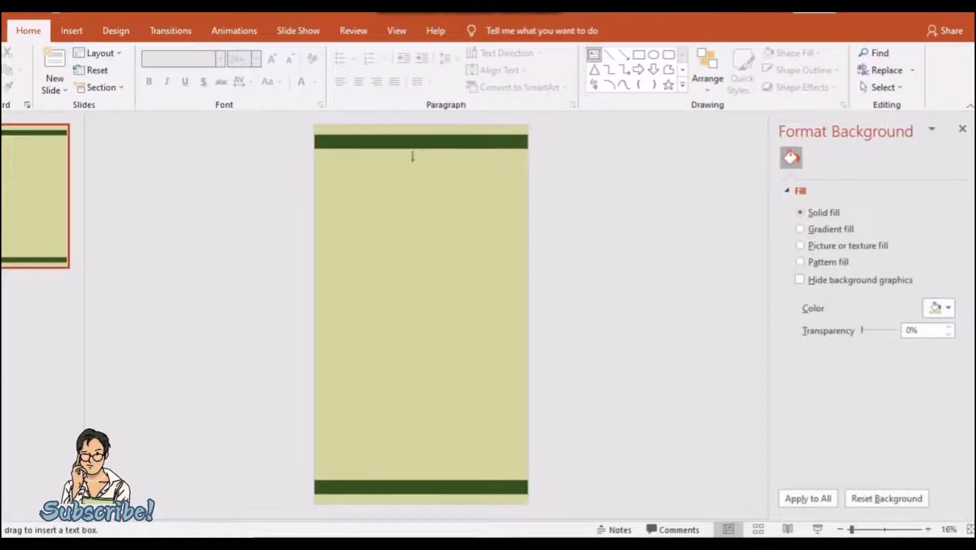
drag(344, 170, 503, 218)
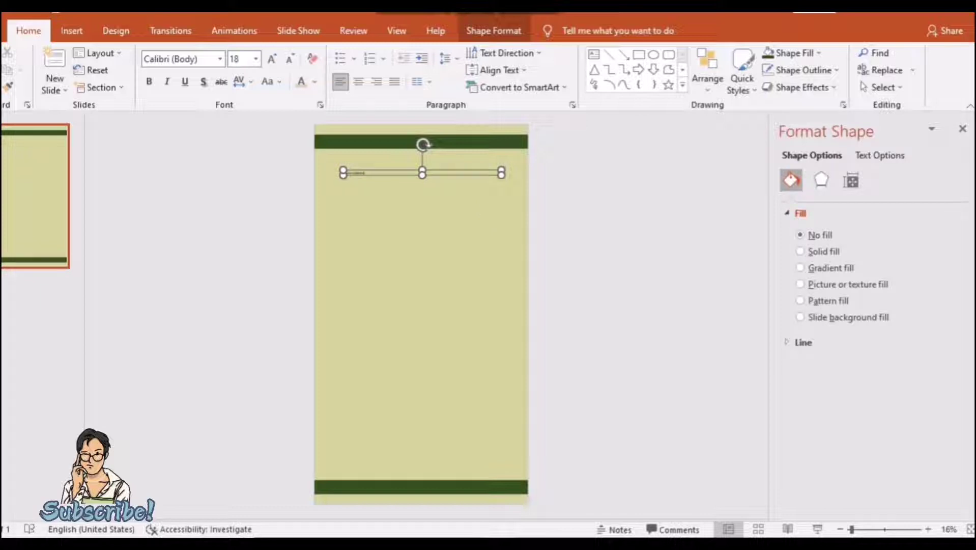
Center the CLASS SCHEDULE title and enlarge it to size 115
click(358, 82)
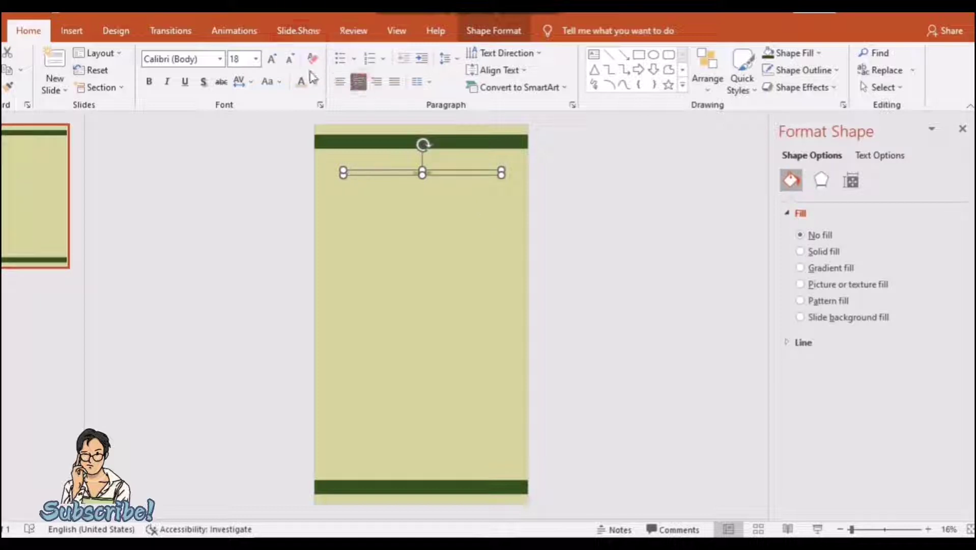
click(271, 58)
click(272, 59)
click(271, 59)
click(271, 58)
click(272, 58)
click(271, 59)
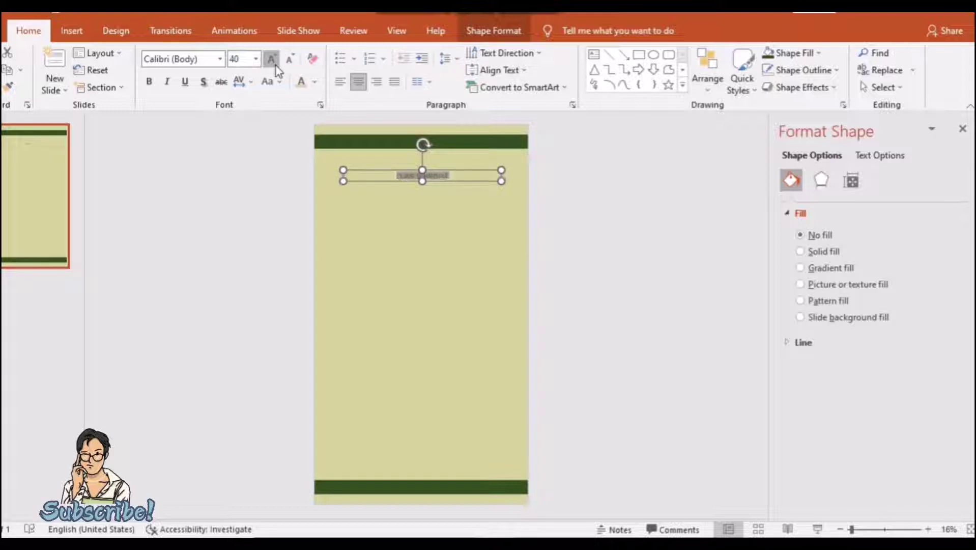
click(271, 59)
click(272, 59)
click(271, 58)
click(272, 59)
click(271, 59)
click(271, 59)
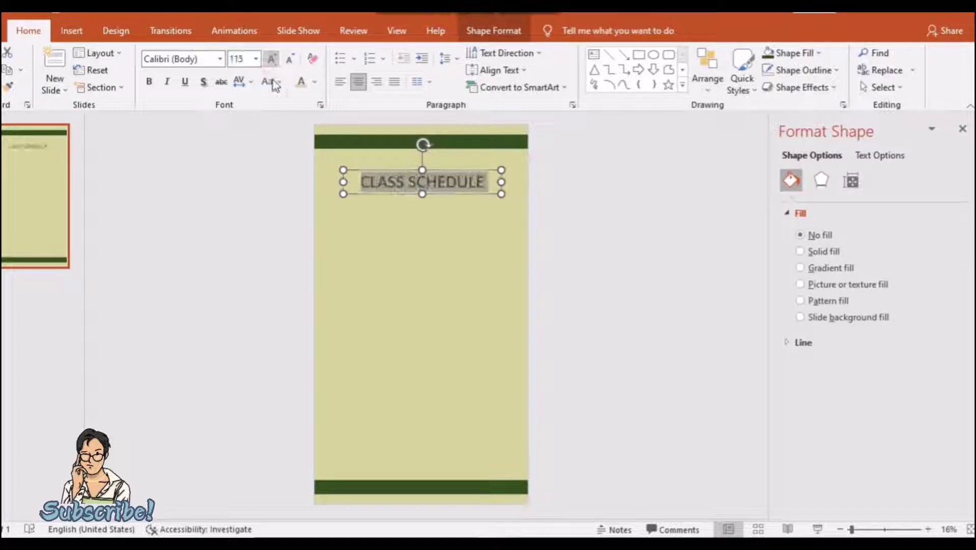
click(220, 59)
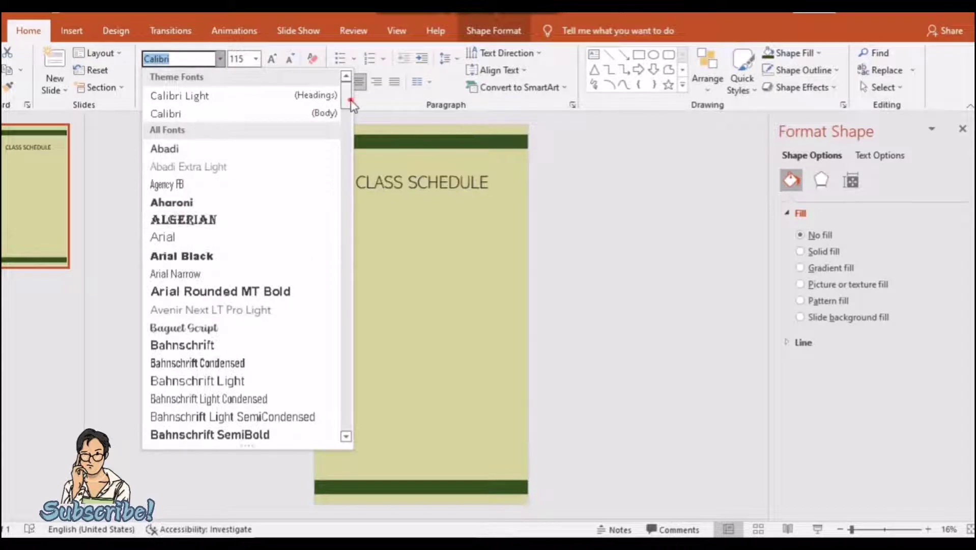
Set the title in Elephant at size 138 with a lighter olive recent colour
click(347, 123)
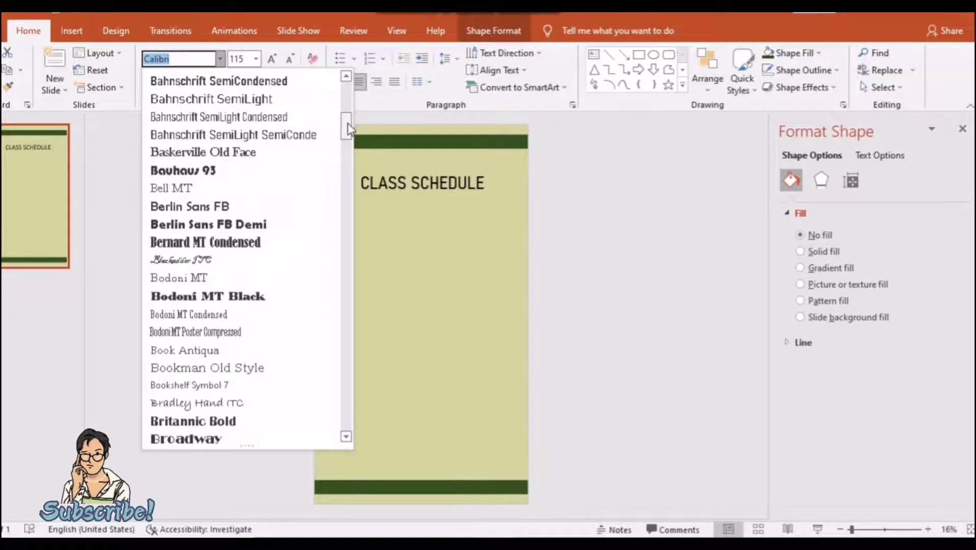
drag(348, 123, 346, 202)
click(345, 202)
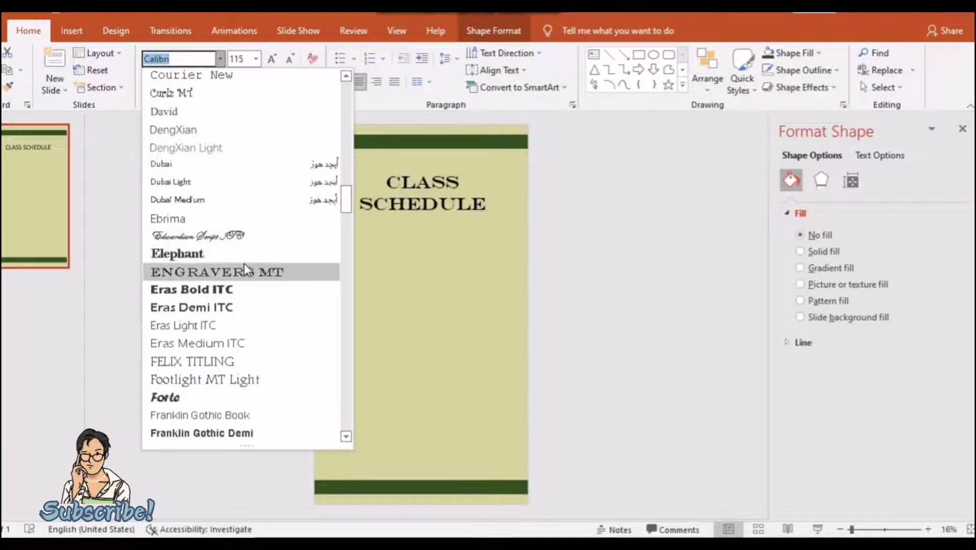
click(234, 255)
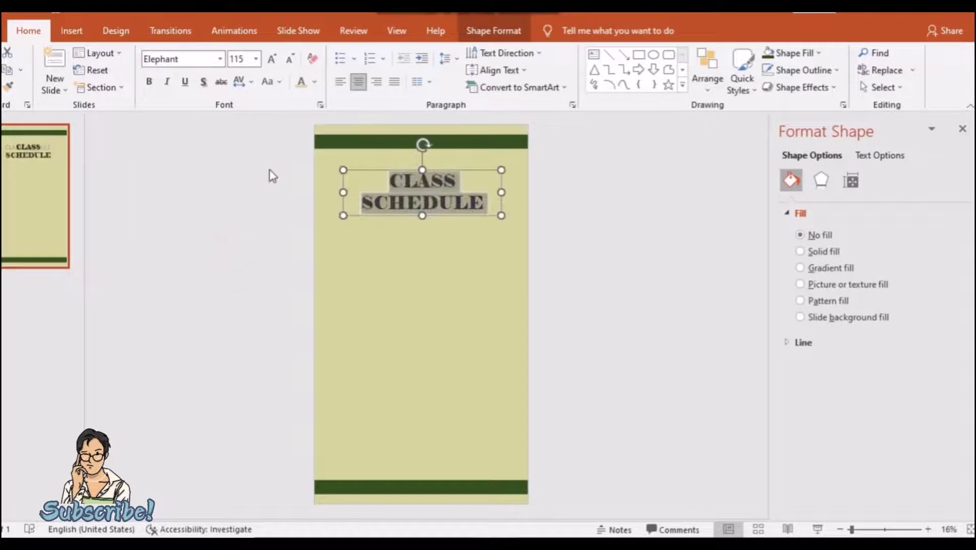
click(272, 59)
click(315, 83)
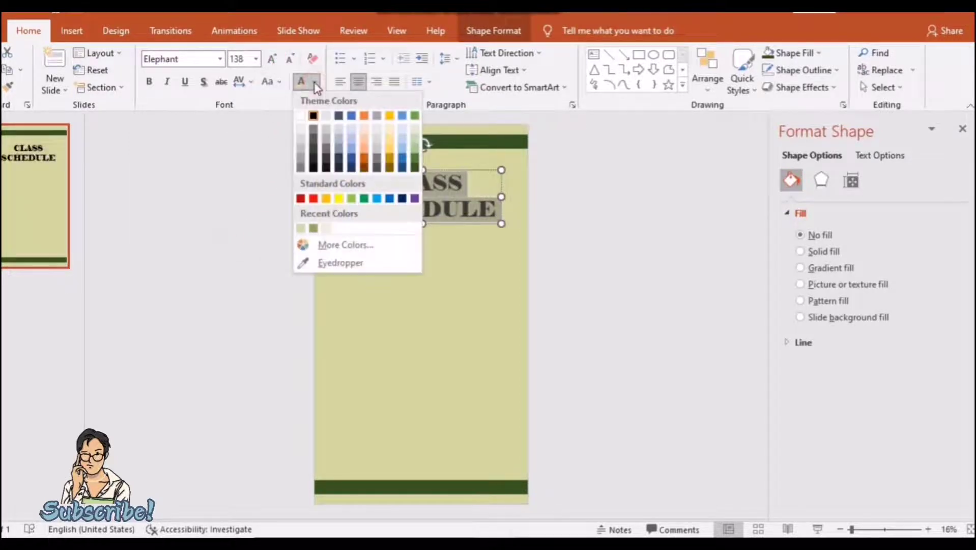
click(312, 230)
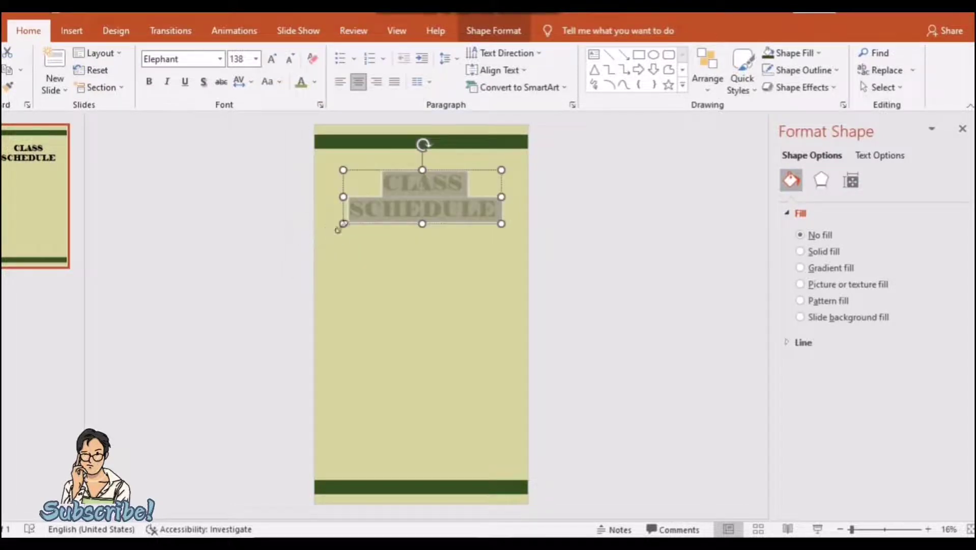
Widen the title box to the slide's right edge and raise it toward the top bar
click(314, 197)
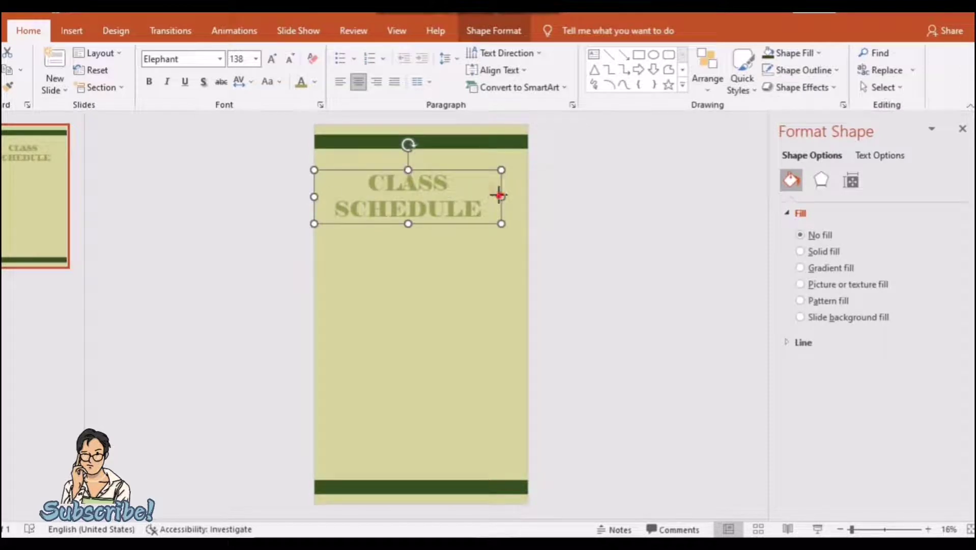
drag(501, 197, 528, 197)
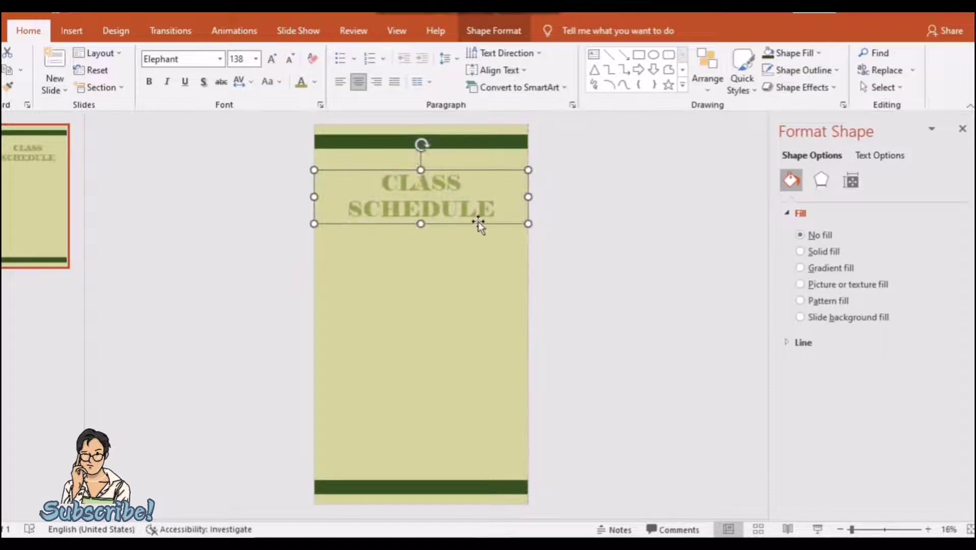
mouse_move(479, 224)
mouse_down()
mouse_move(480, 201)
mouse_move(479, 211)
mouse_up()
click(585, 231)
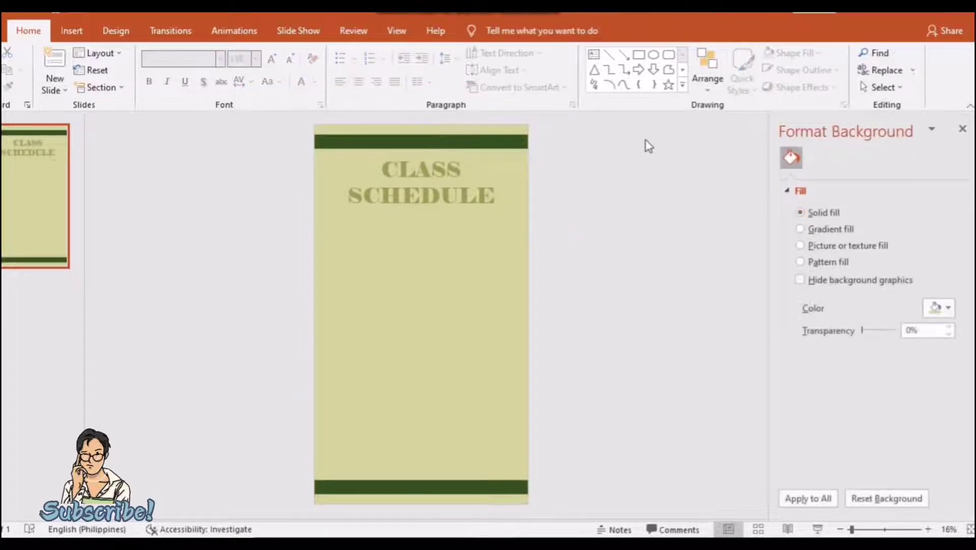
Draw a rounded rectangle under the title, round its ends into a pill and centre it
click(671, 58)
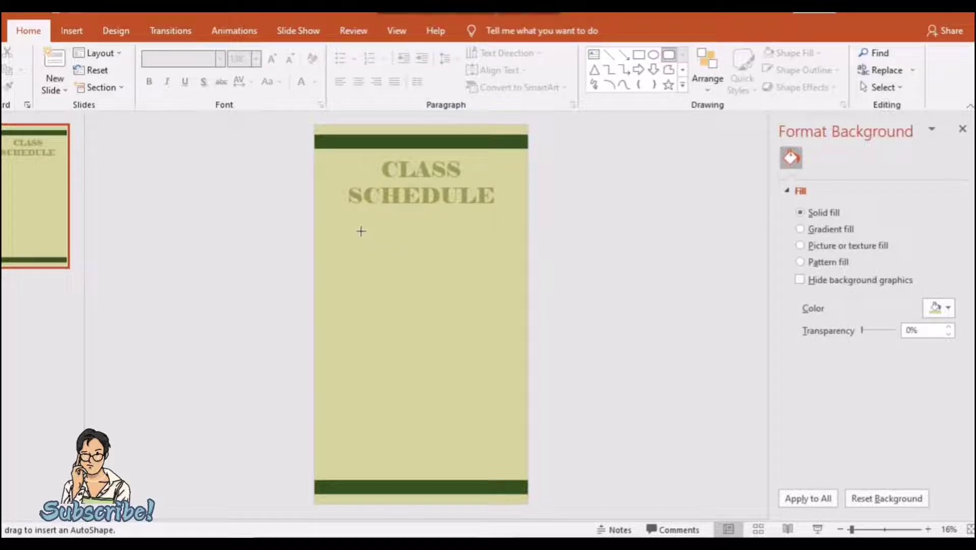
drag(355, 228, 501, 264)
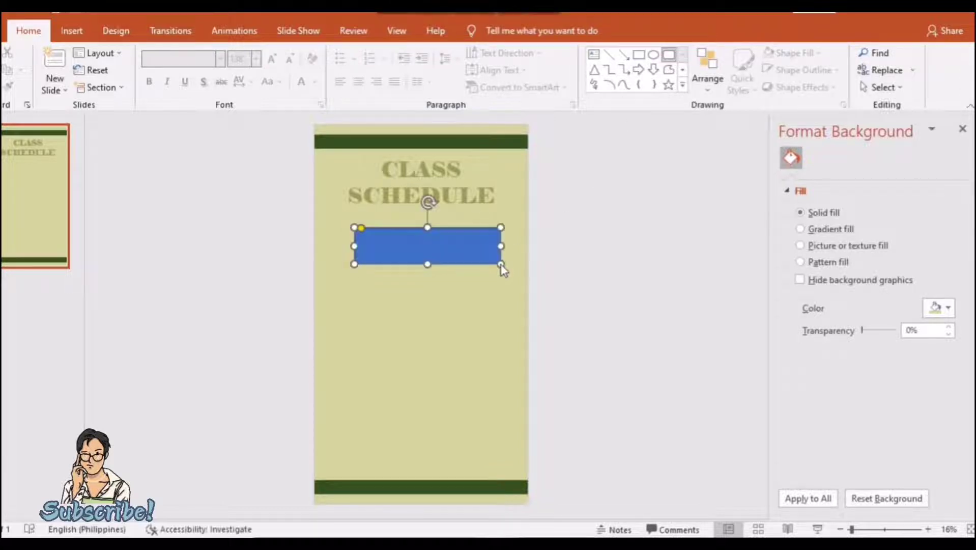
drag(361, 228, 383, 229)
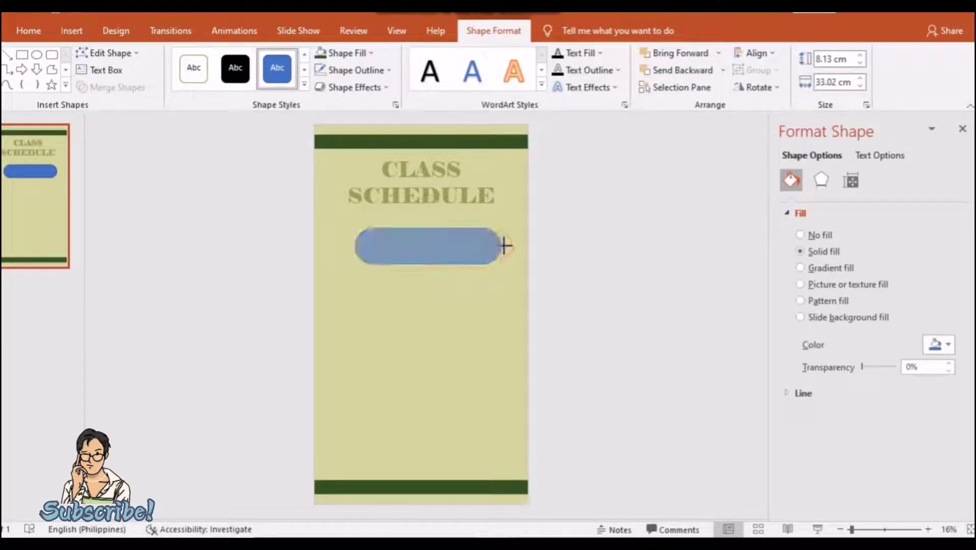
drag(459, 240, 457, 235)
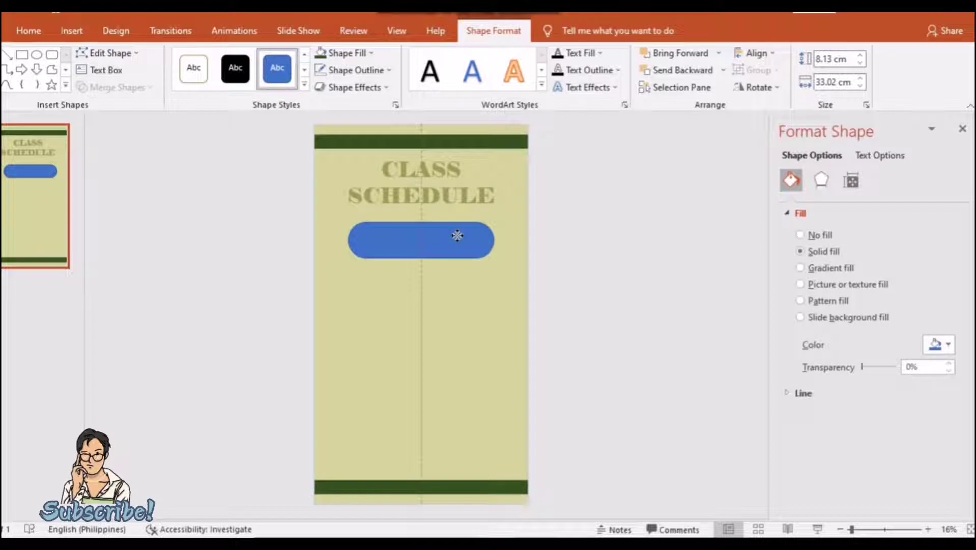
drag(458, 235, 458, 237)
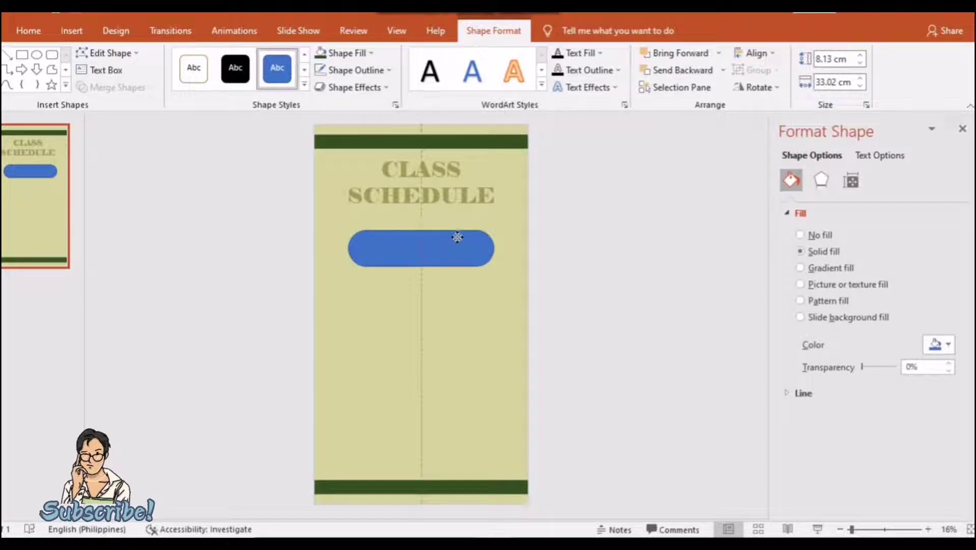
Refill the pill shape pale cream instead of blue, then reselect it
click(359, 54)
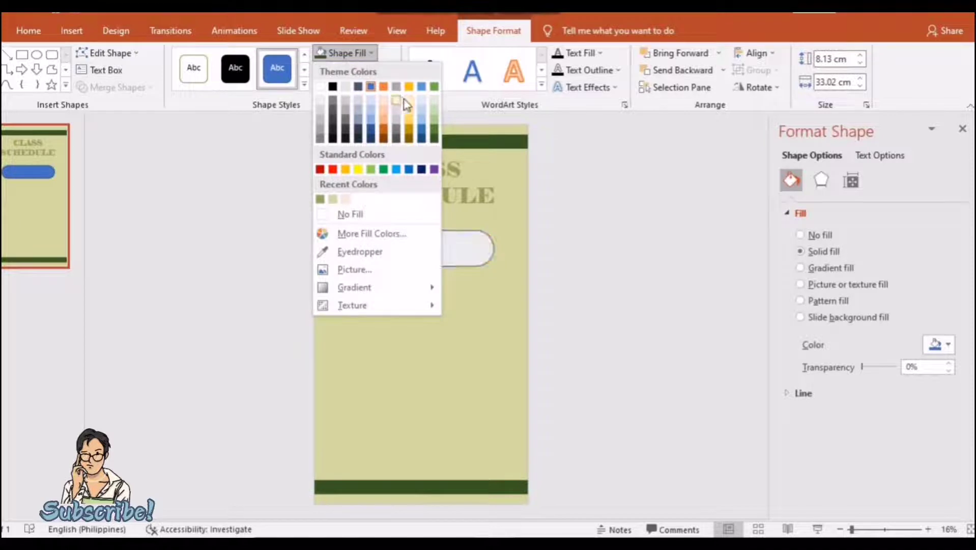
click(332, 200)
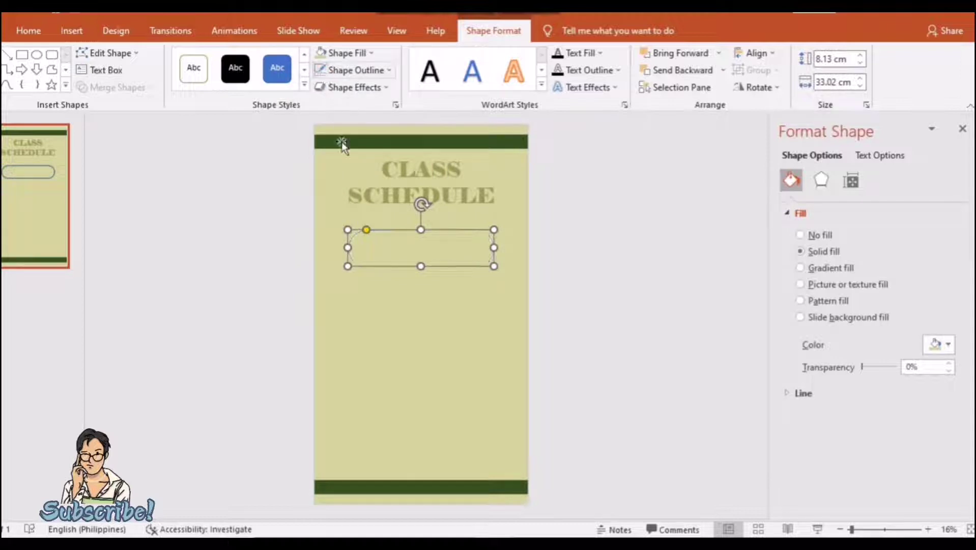
click(347, 53)
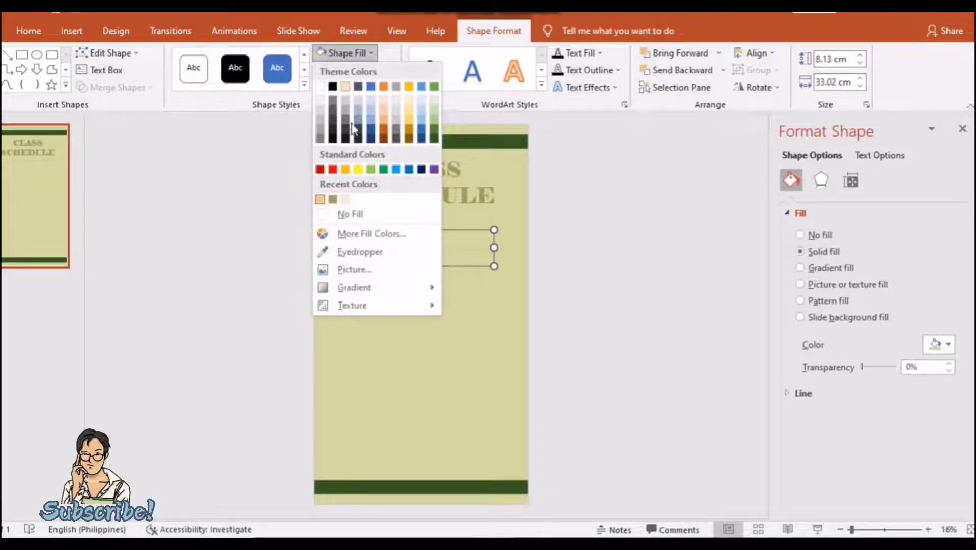
click(345, 199)
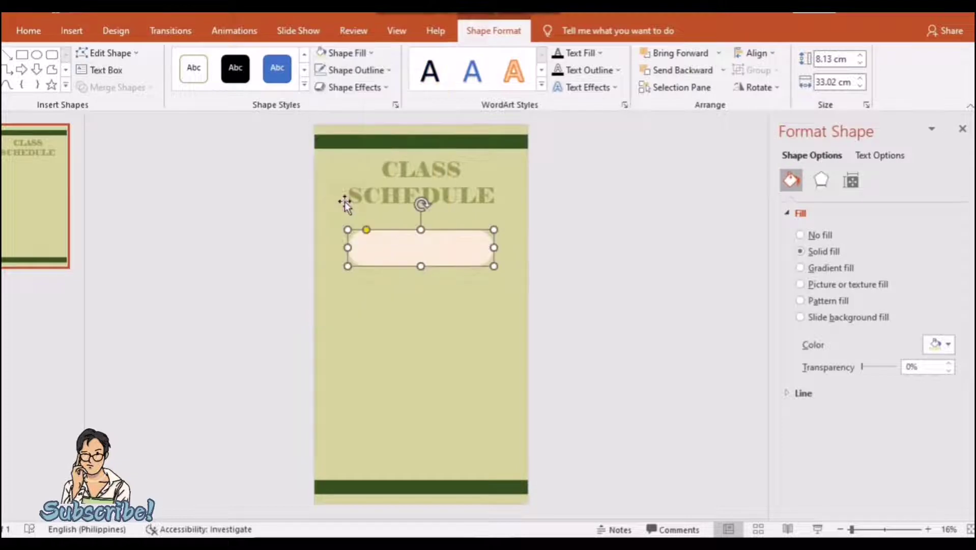
click(365, 231)
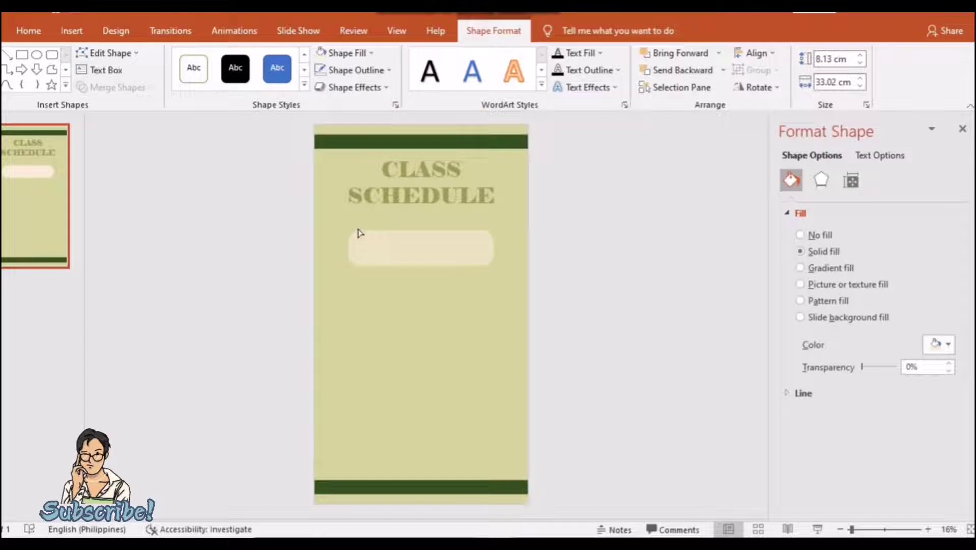
click(360, 233)
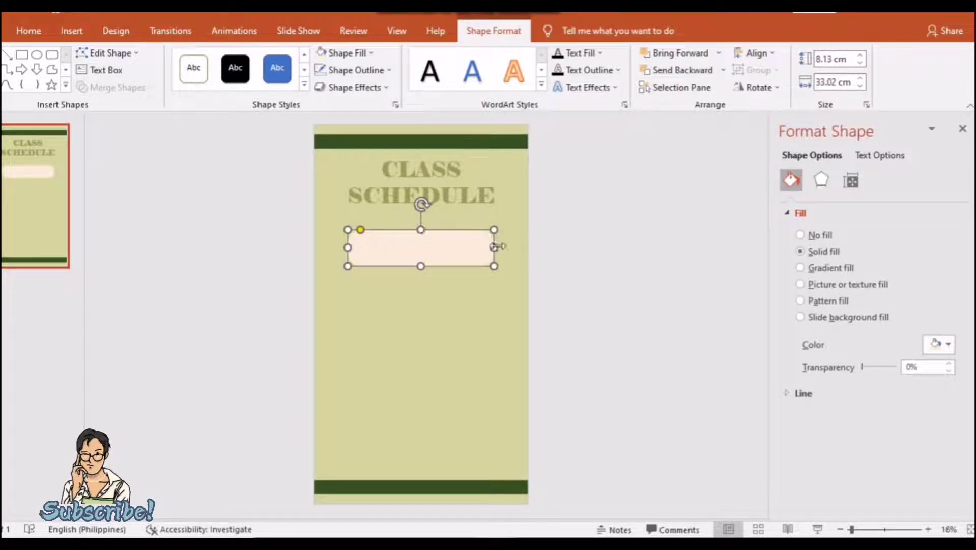
Widen the pill to 37.87 cm, paste two copies and space them evenly below it
drag(498, 247, 508, 247)
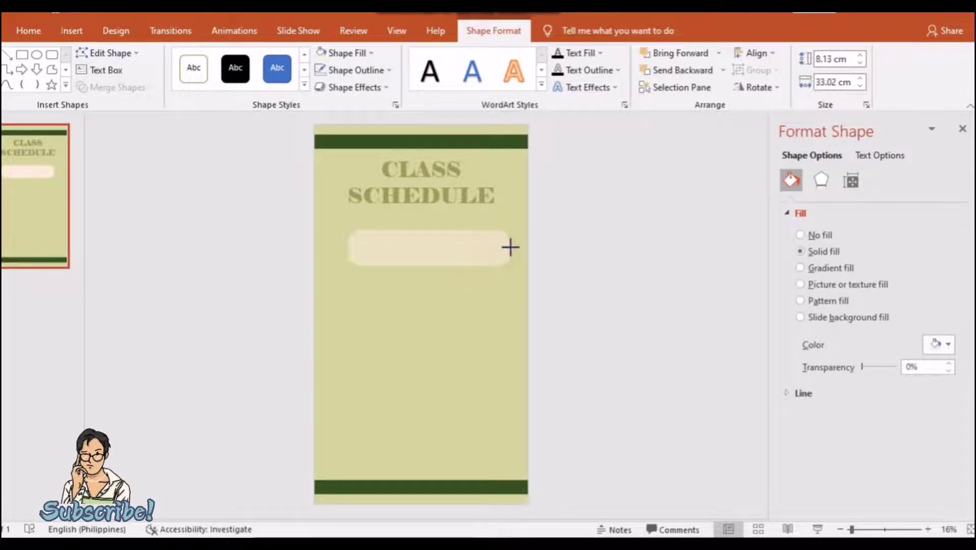
drag(515, 248, 515, 247)
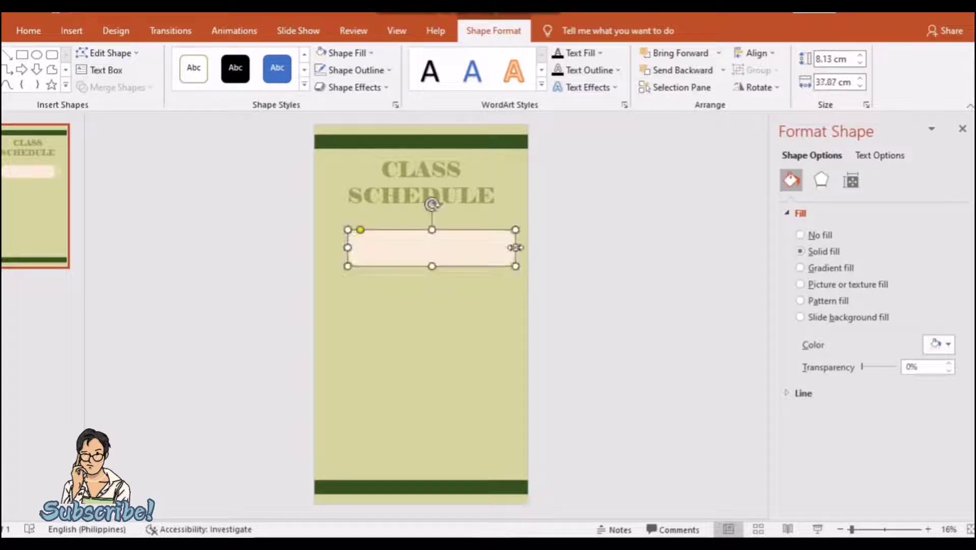
key(ctrl+v)
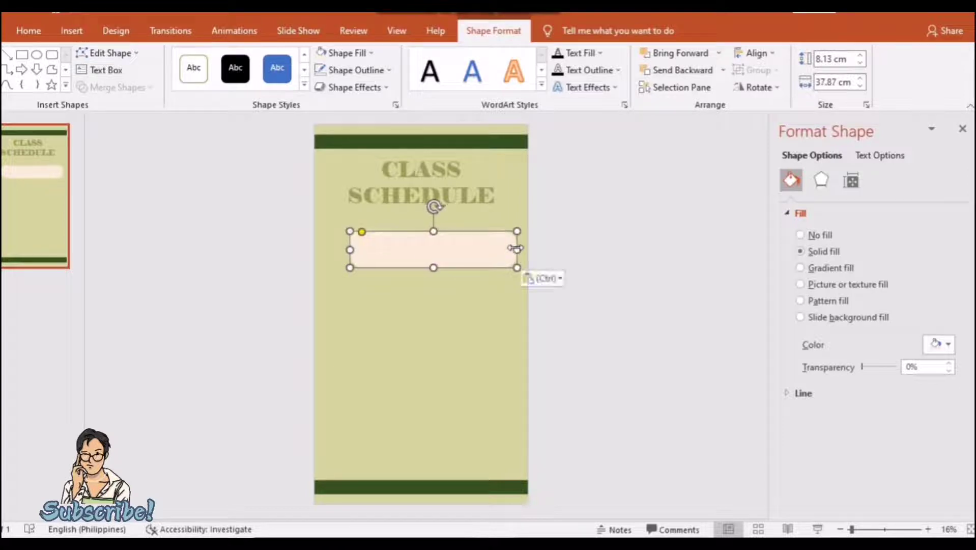
drag(492, 255, 488, 299)
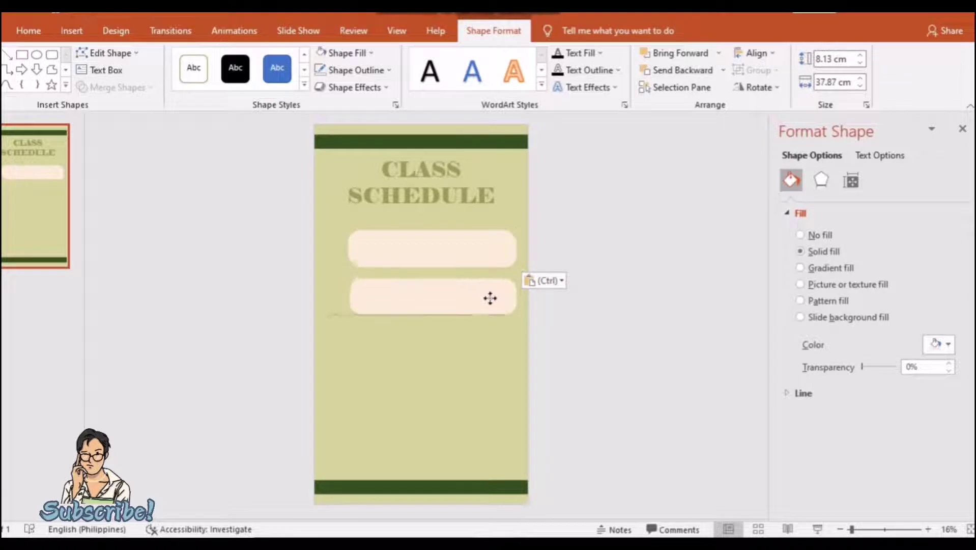
key(ctrl+v)
drag(484, 333, 483, 348)
drag(481, 258, 479, 245)
drag(476, 295, 475, 275)
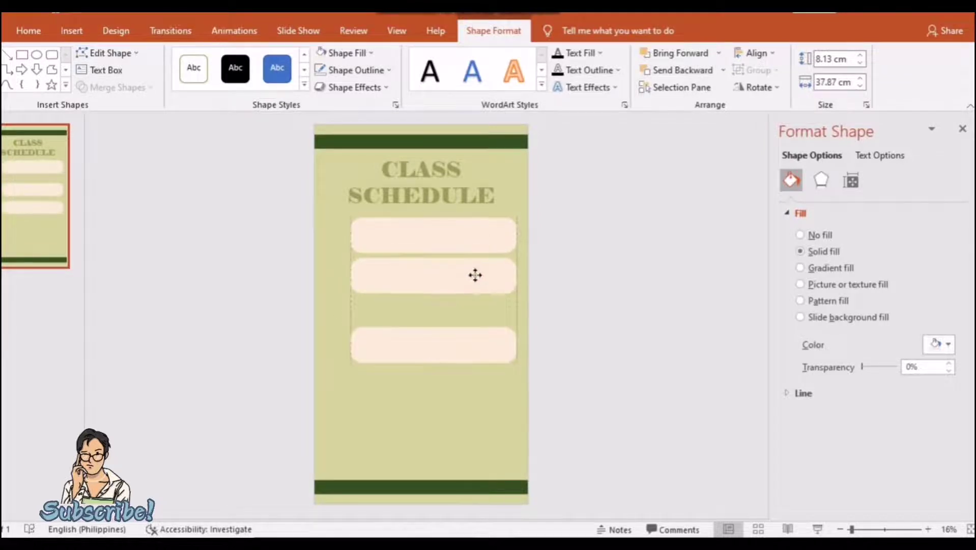
mouse_move(463, 344)
mouse_down()
mouse_move(462, 320)
mouse_move(458, 423)
mouse_up()
Paste further pill copies into the column until six boxes are evenly spaced
key(ctrl+v)
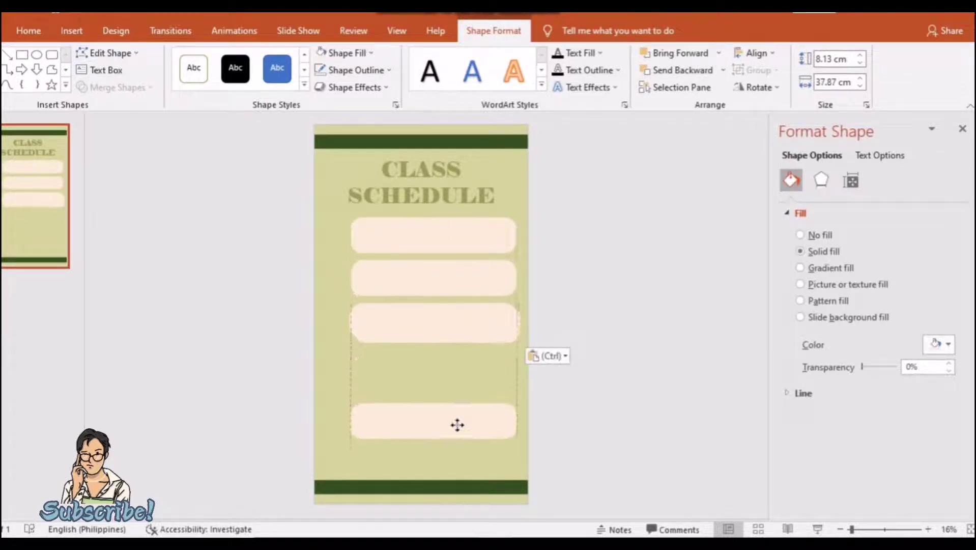
key(ctrl+v)
drag(451, 340, 449, 407)
key(ctrl+v)
mouse_move(451, 326)
mouse_down()
mouse_move(456, 363)
mouse_move(442, 443)
mouse_up()
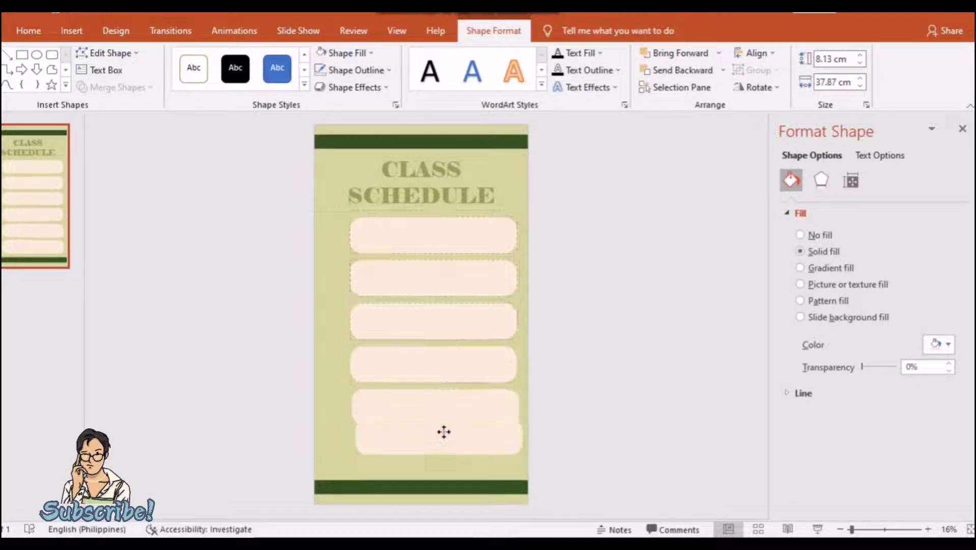
click(491, 191)
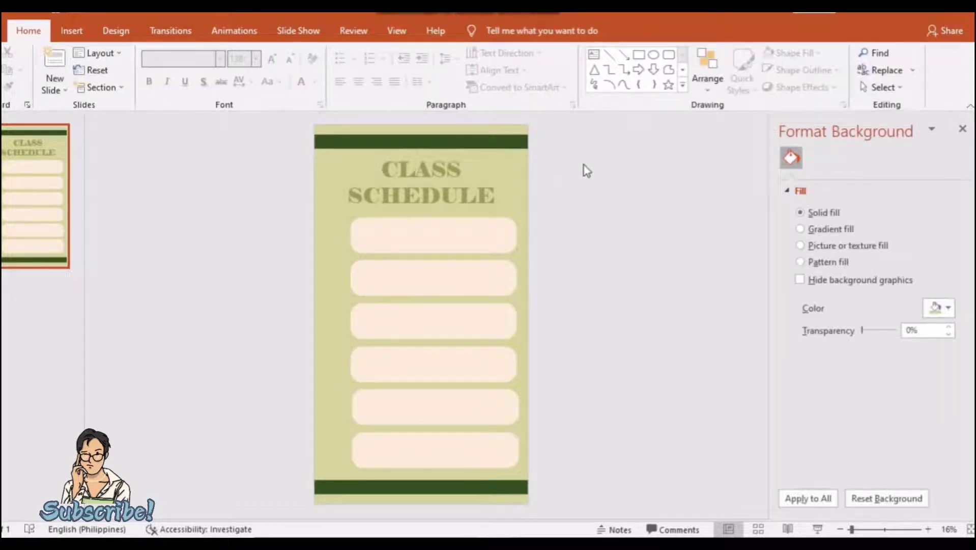
Add a MONDAY text box beside the third pill at size 40 in a recent font colour
click(593, 54)
drag(340, 302, 397, 328)
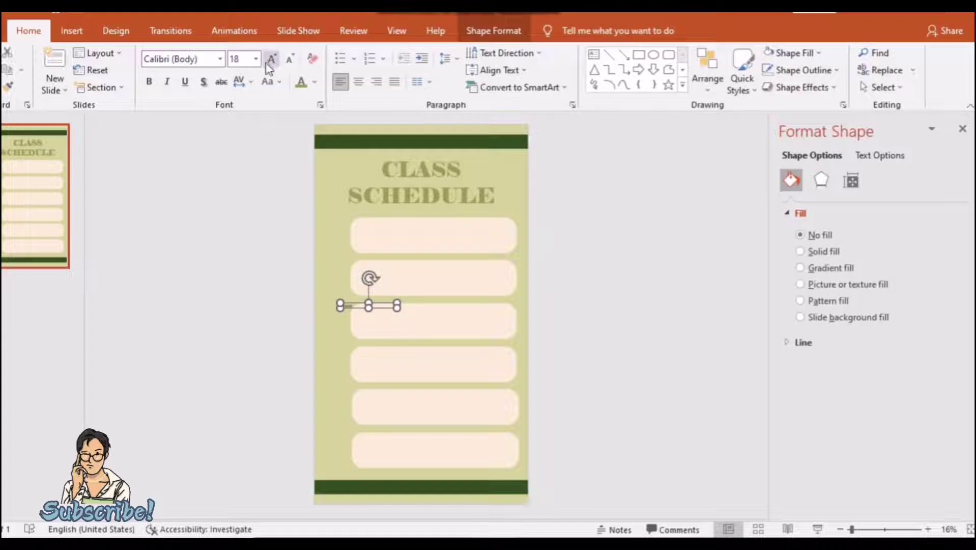
click(271, 59)
click(271, 58)
click(271, 58)
click(270, 59)
click(271, 58)
click(271, 58)
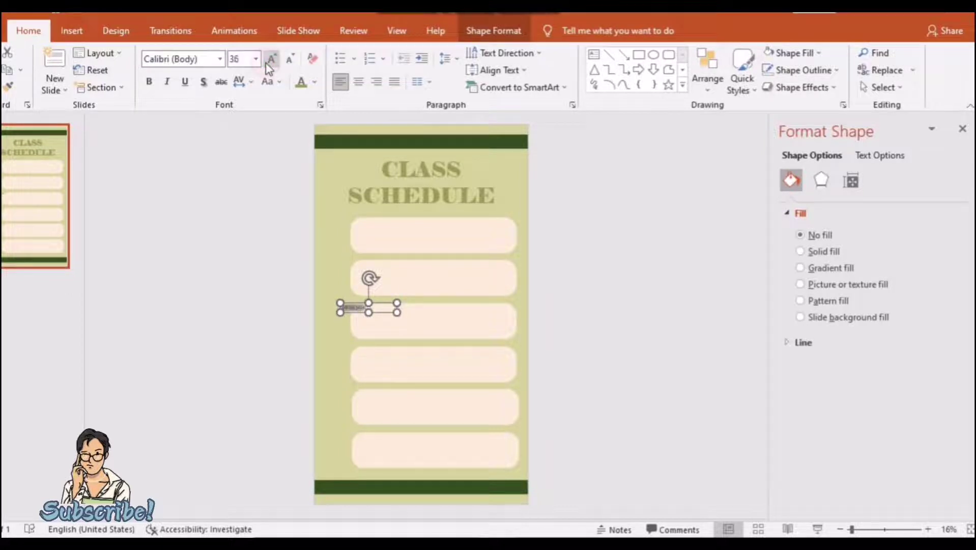
click(315, 82)
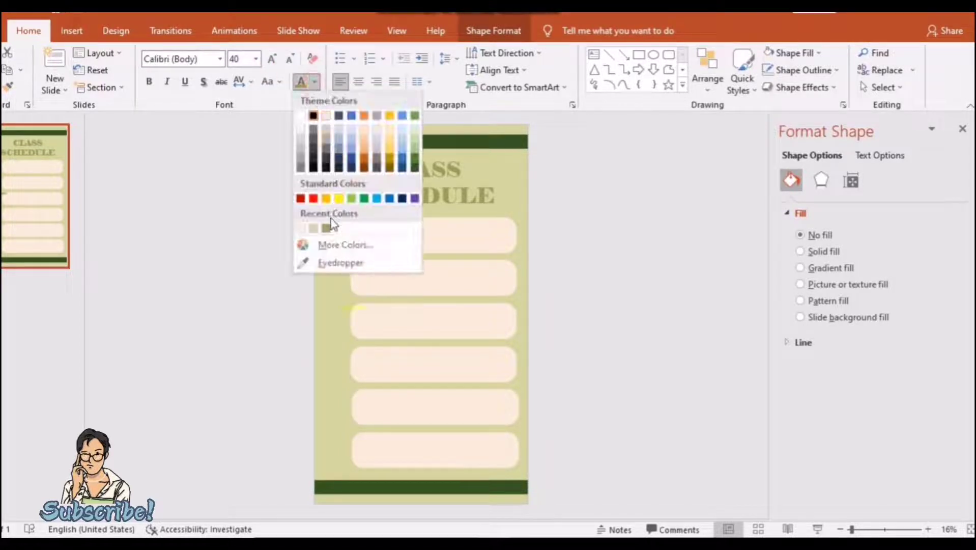
click(415, 169)
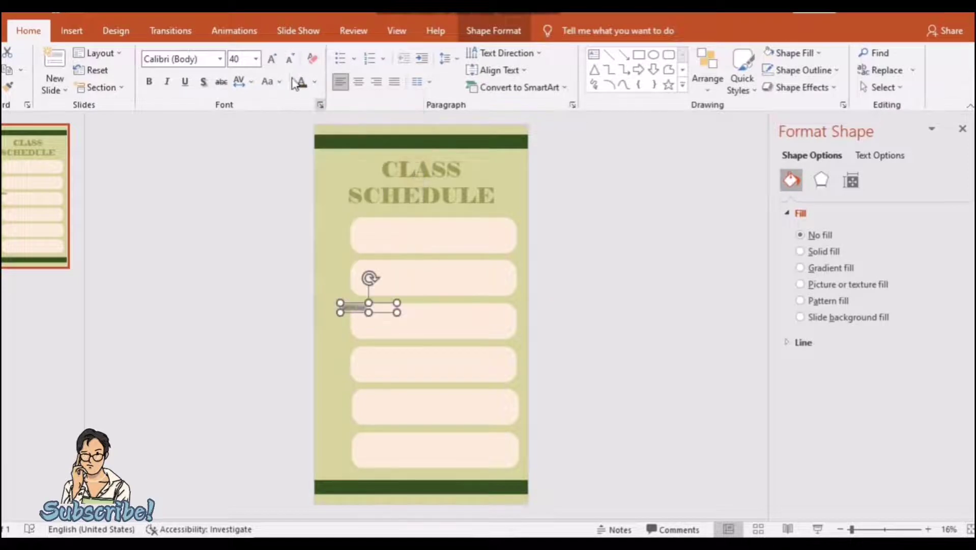
click(220, 59)
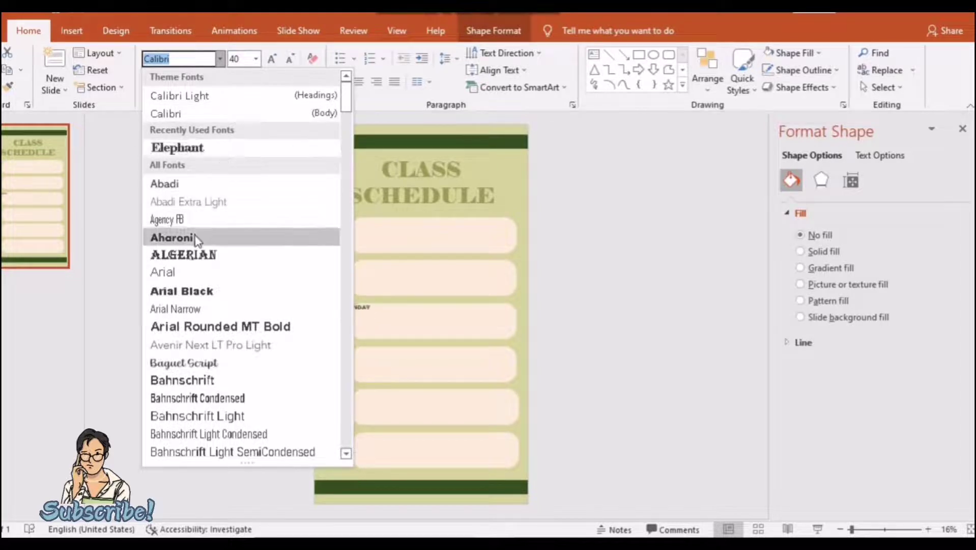
Set MONDAY in Arial Rounded MT Bold, centred, rotated vertical, at 48 points
click(179, 324)
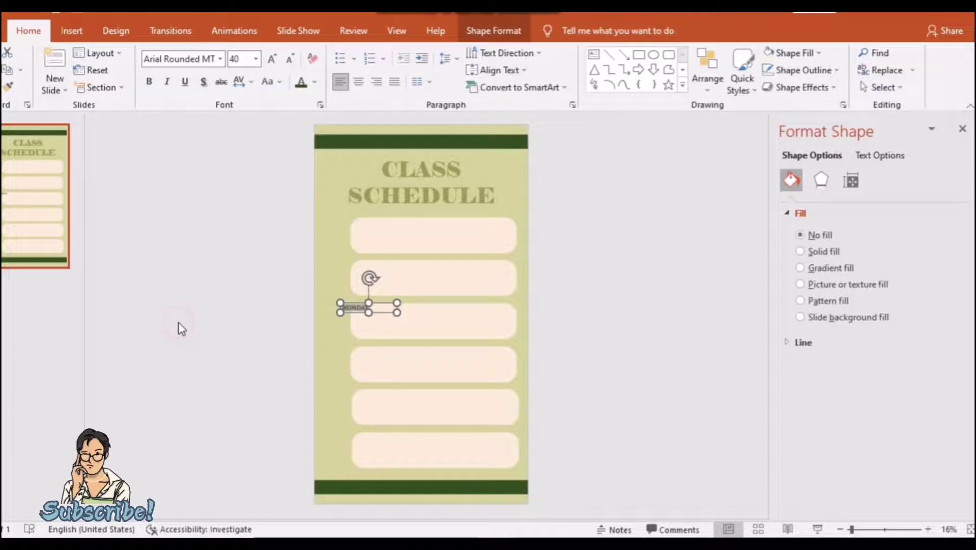
click(358, 82)
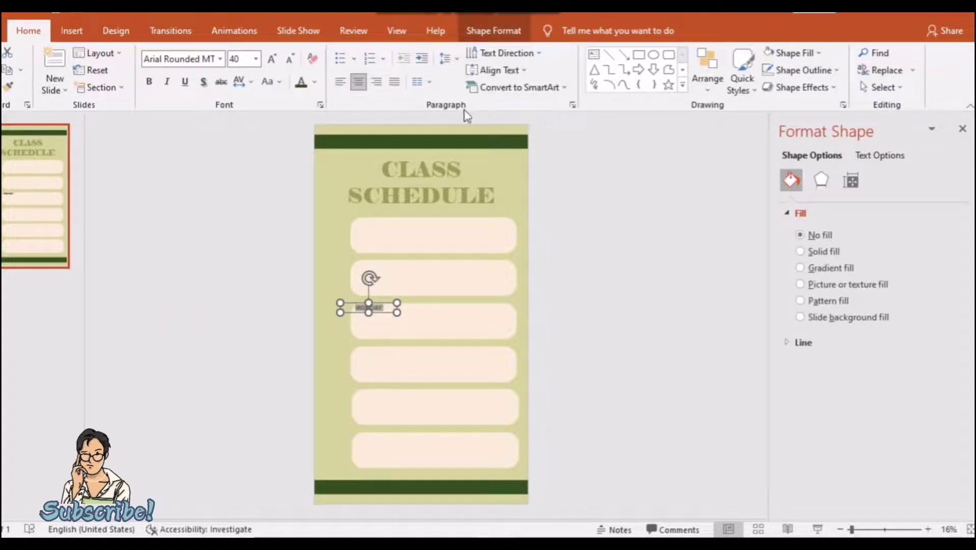
drag(370, 278, 323, 306)
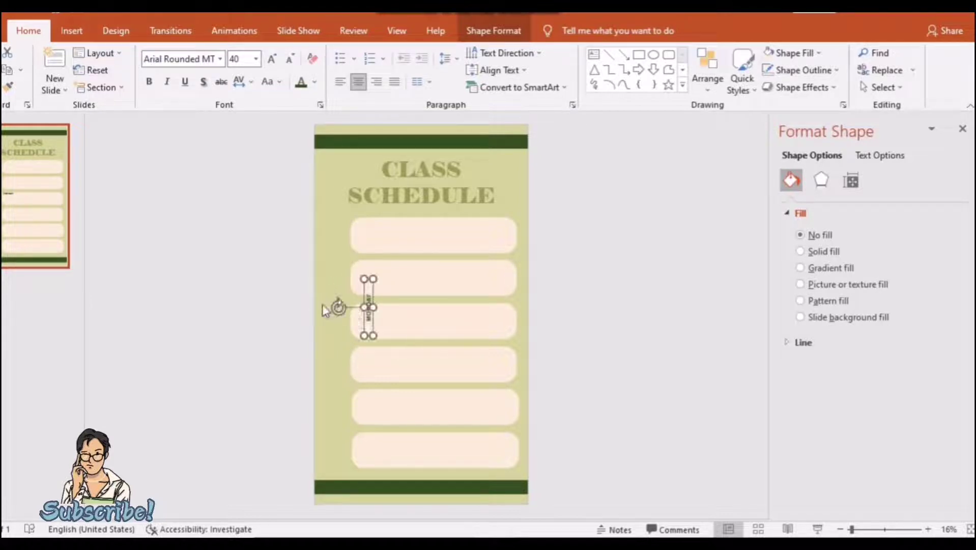
click(273, 58)
click(272, 59)
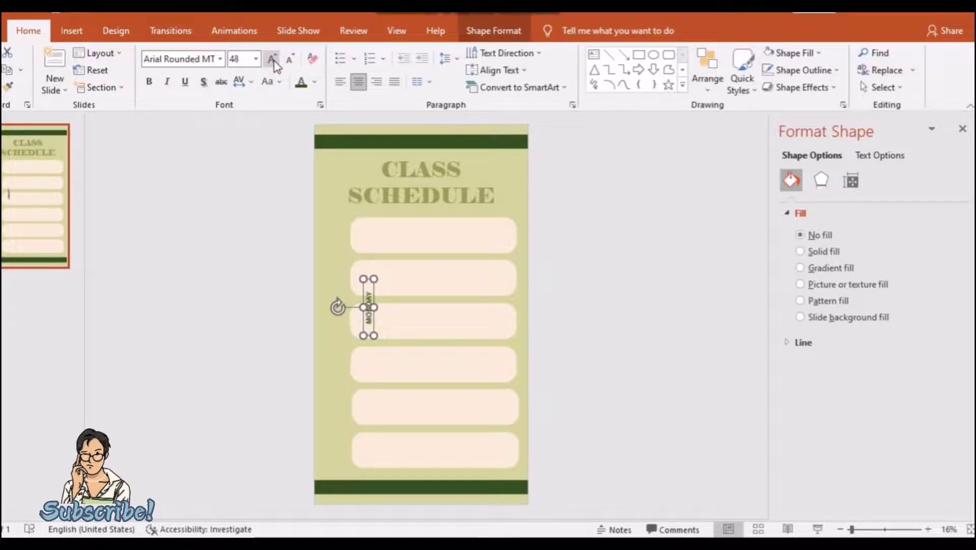
Place MONDAY beside the first box and line up TUESDAY and WEDNESDAY copies beside the next boxes
drag(372, 321, 332, 250)
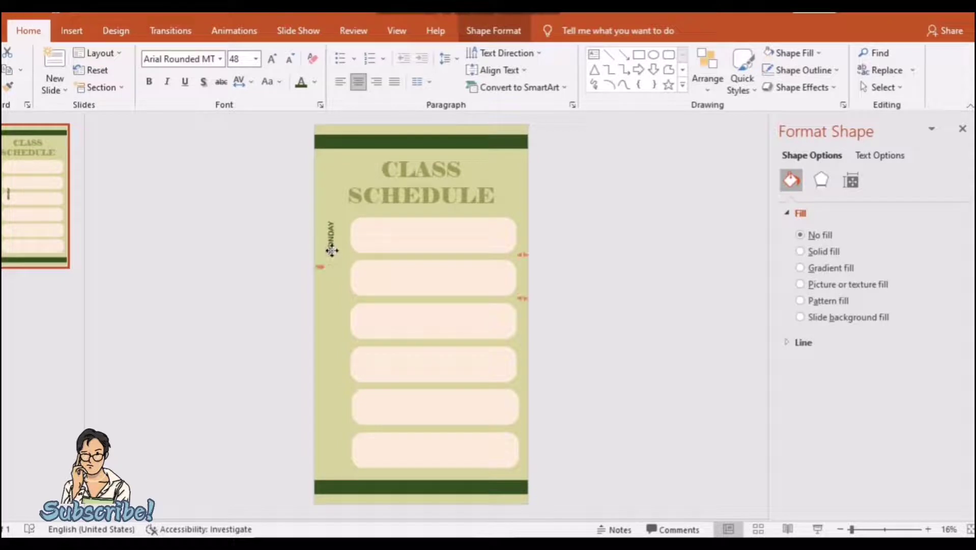
drag(332, 250, 337, 303)
text(TUESDAY)
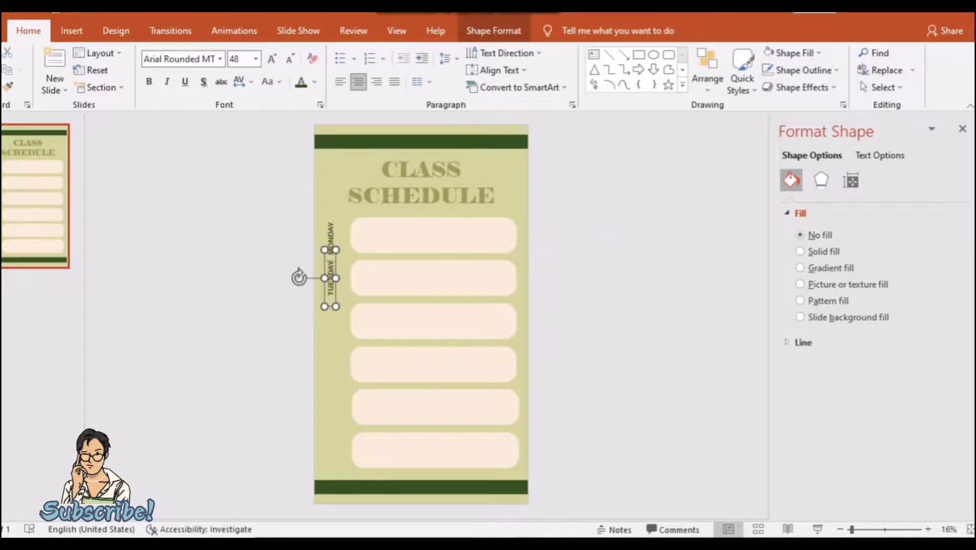
drag(336, 297, 335, 331)
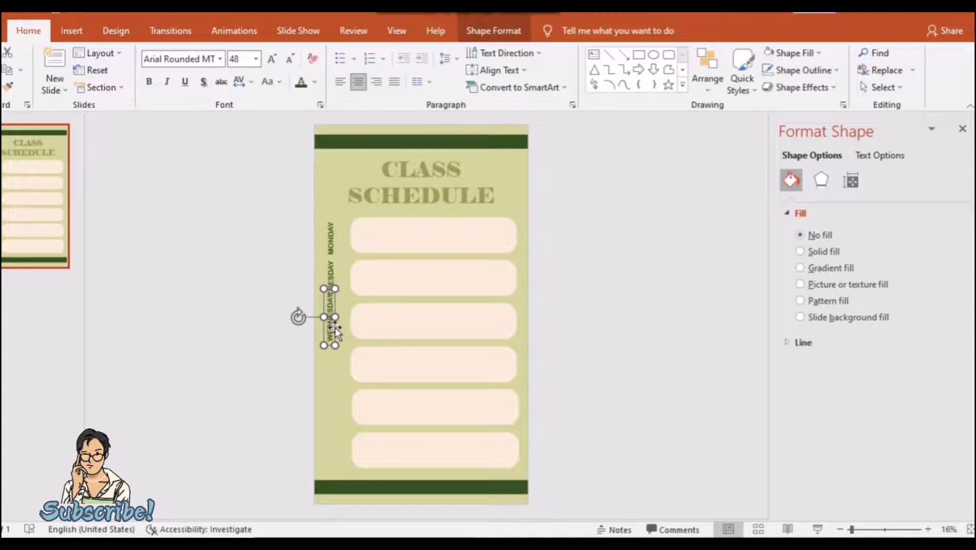
drag(335, 327, 335, 337)
click(330, 232)
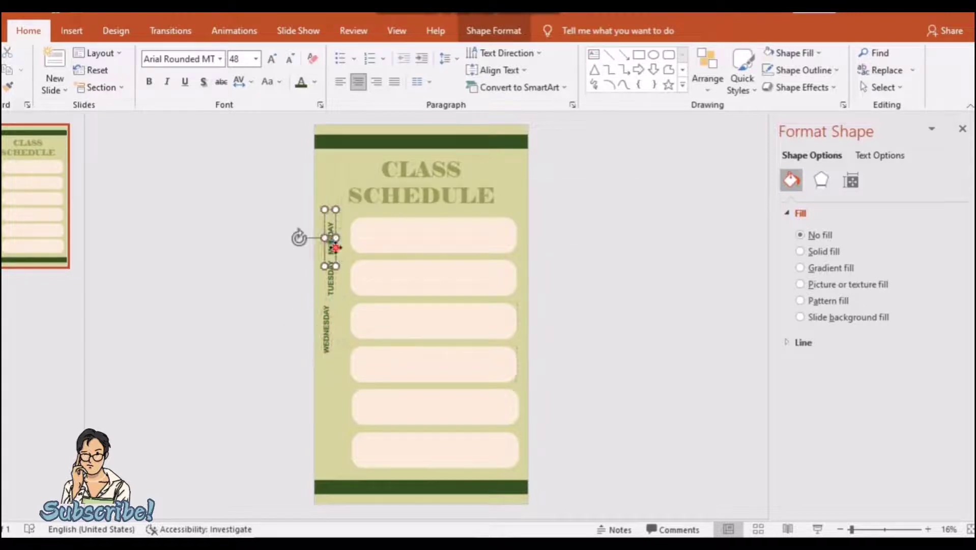
click(335, 287)
drag(335, 287, 344, 288)
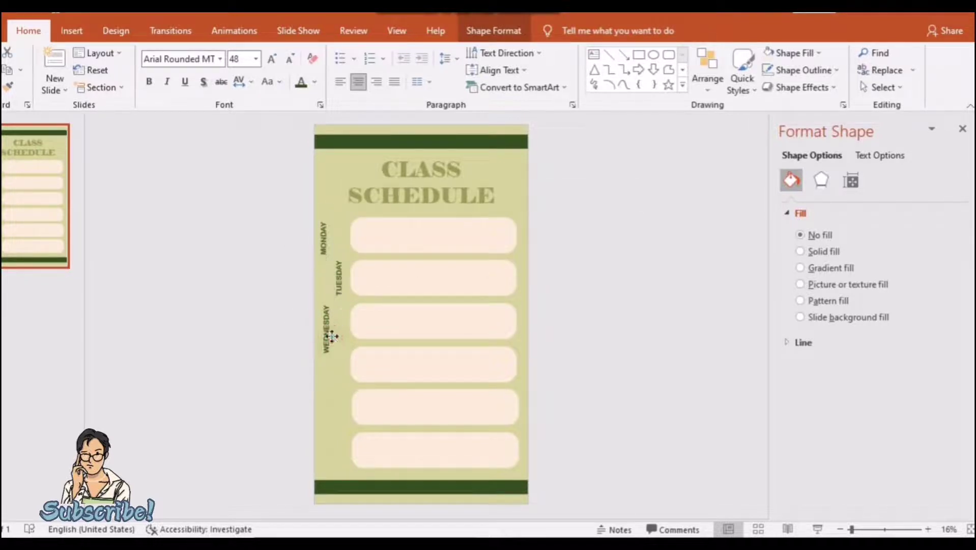
click(332, 342)
Copy the label down the column, renaming the copies FRIDAY and SATURDAY beside the lower boxes
mouse_move(332, 342)
mouse_down()
mouse_move(347, 386)
mouse_move(332, 427)
mouse_up()
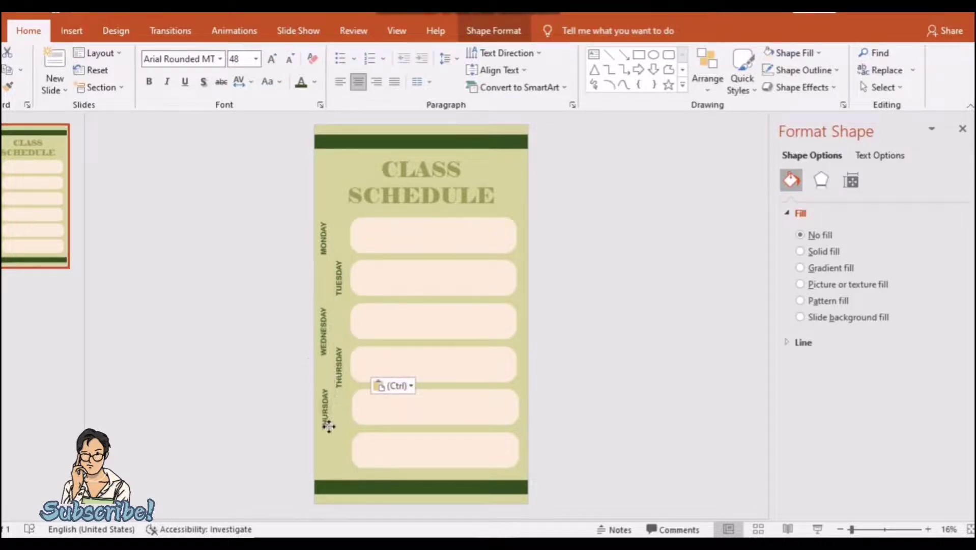
double_click(323, 408)
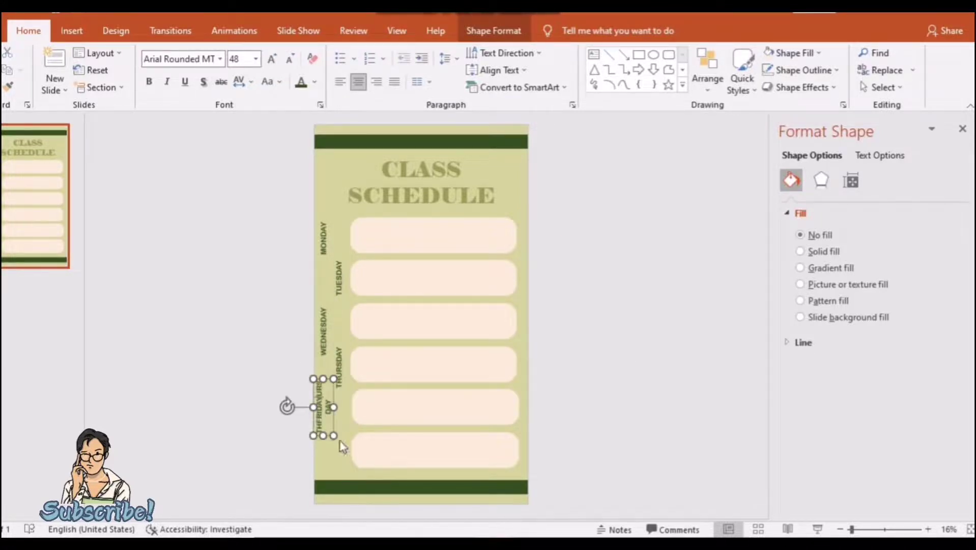
text(FRIDAY)
drag(329, 425, 340, 447)
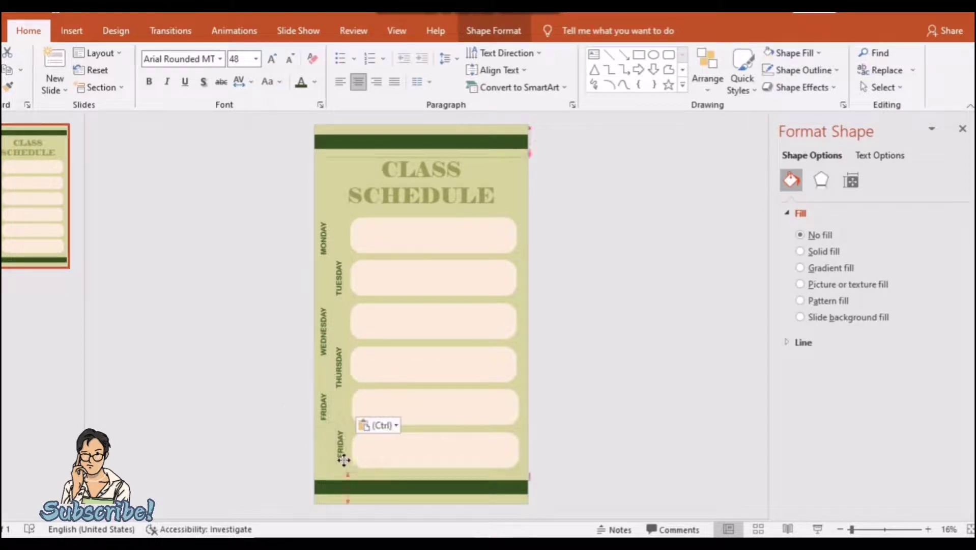
double_click(340, 442)
text(SATURDAY)
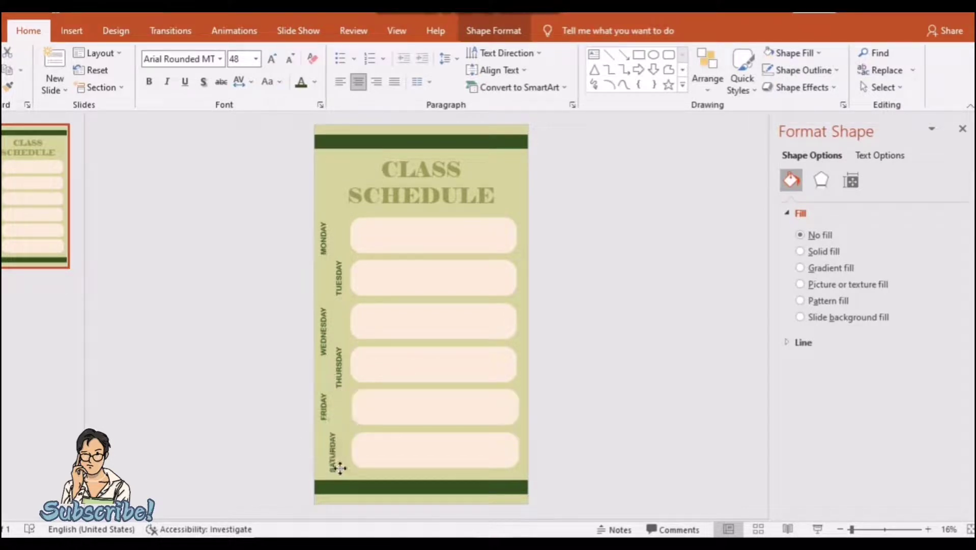
click(305, 458)
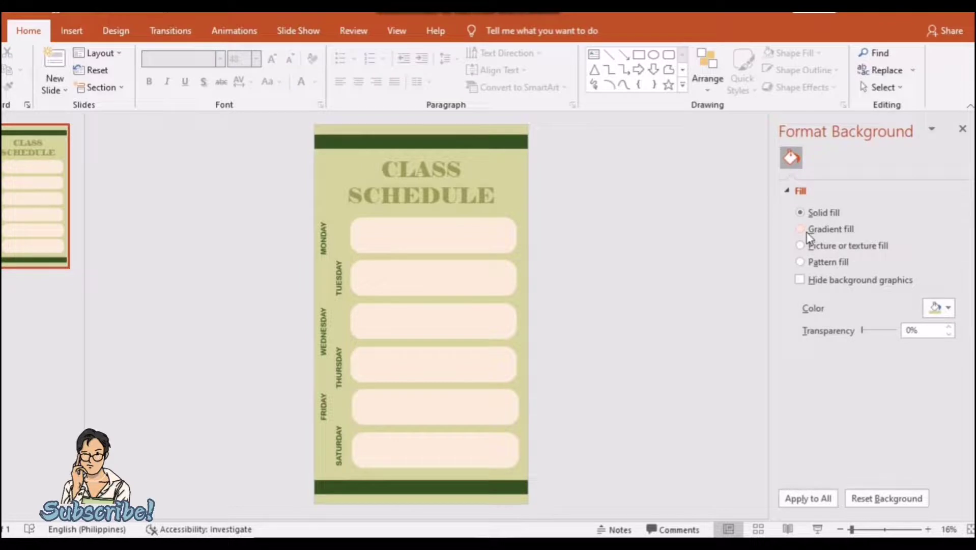
Fill the slide background with the small checker board pattern on a pale yellow-green background colour
click(802, 261)
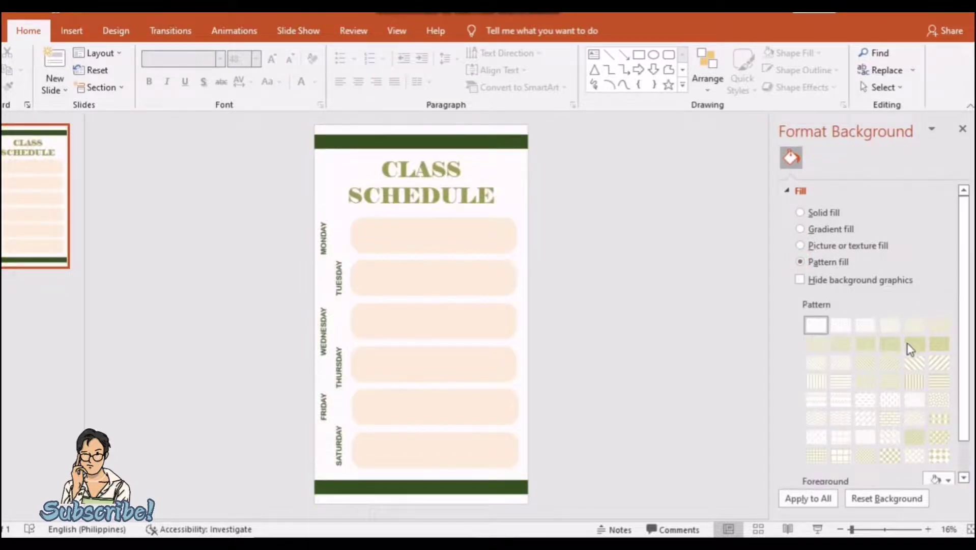
click(913, 346)
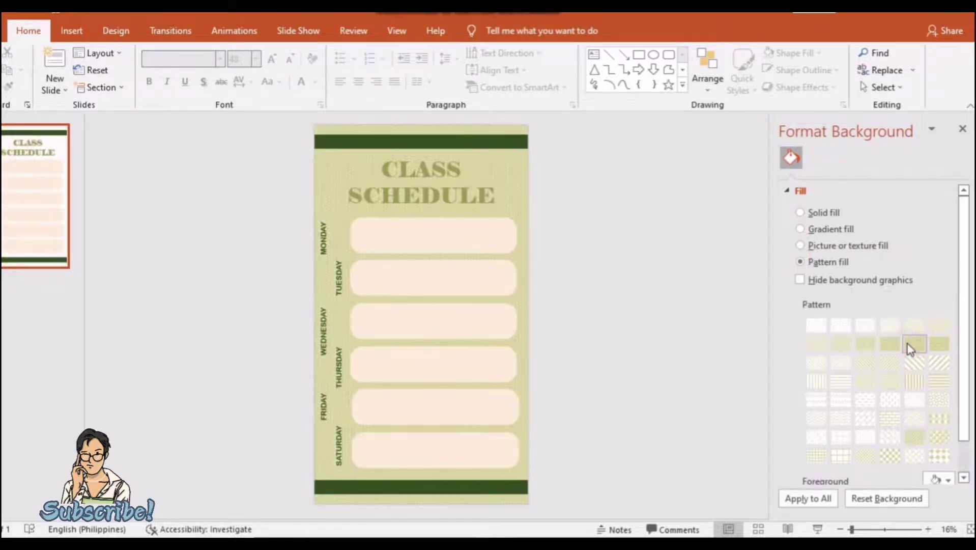
click(865, 346)
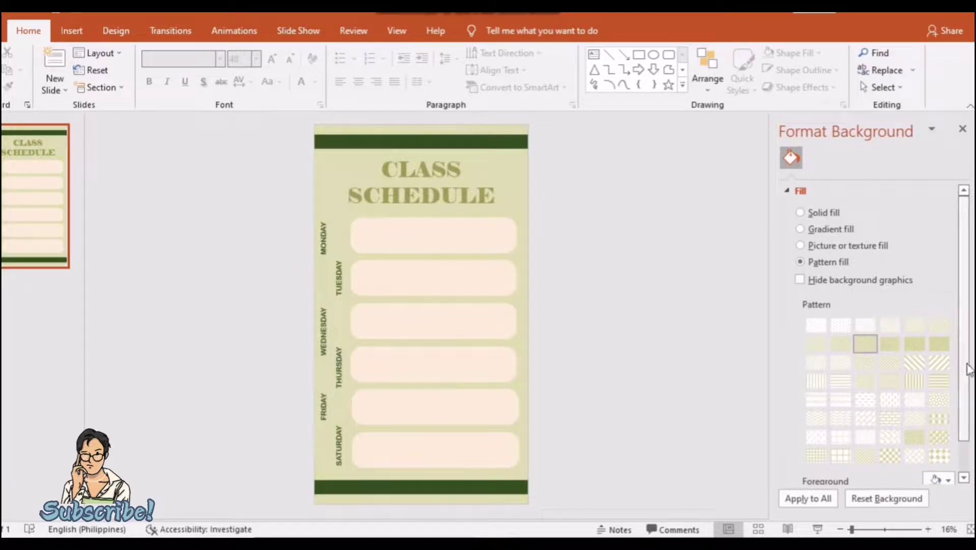
scroll(966, 366, down, 2)
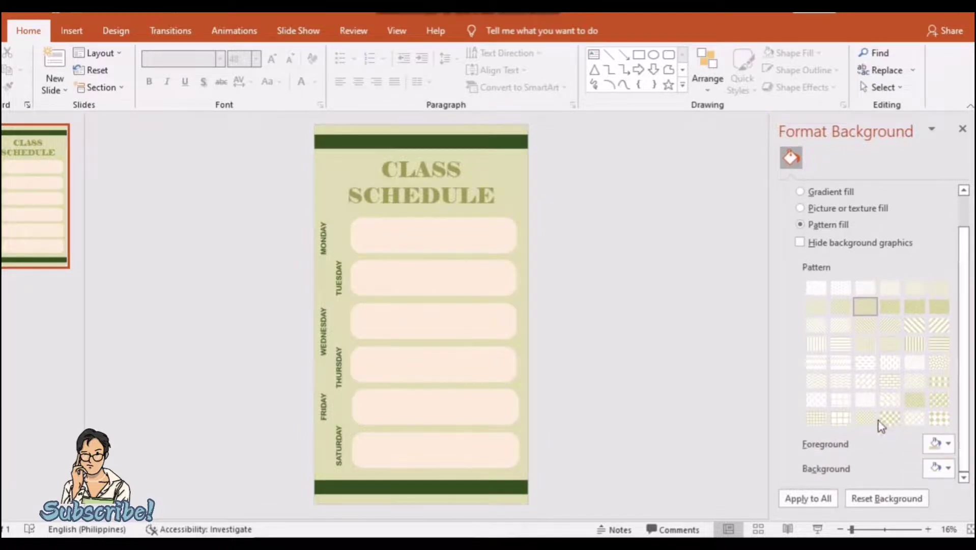
click(826, 422)
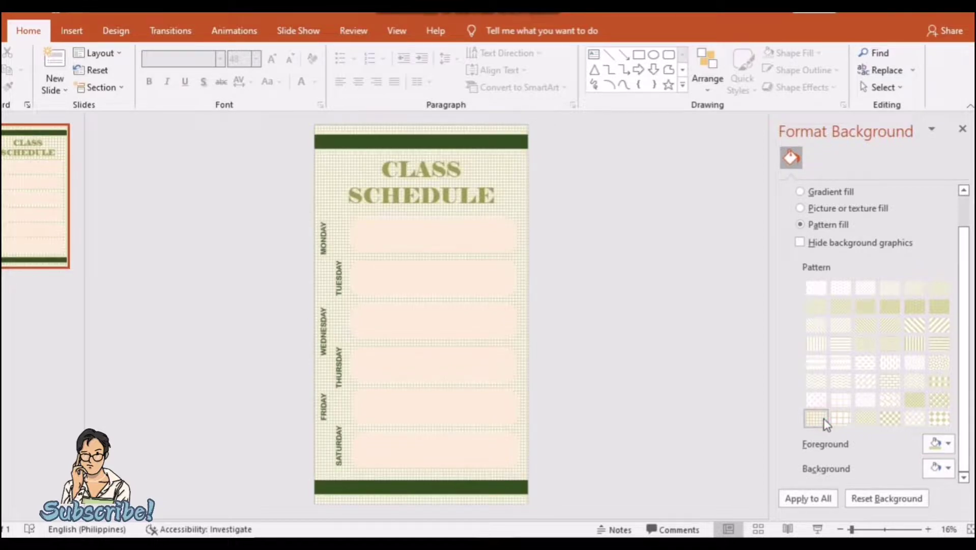
click(948, 468)
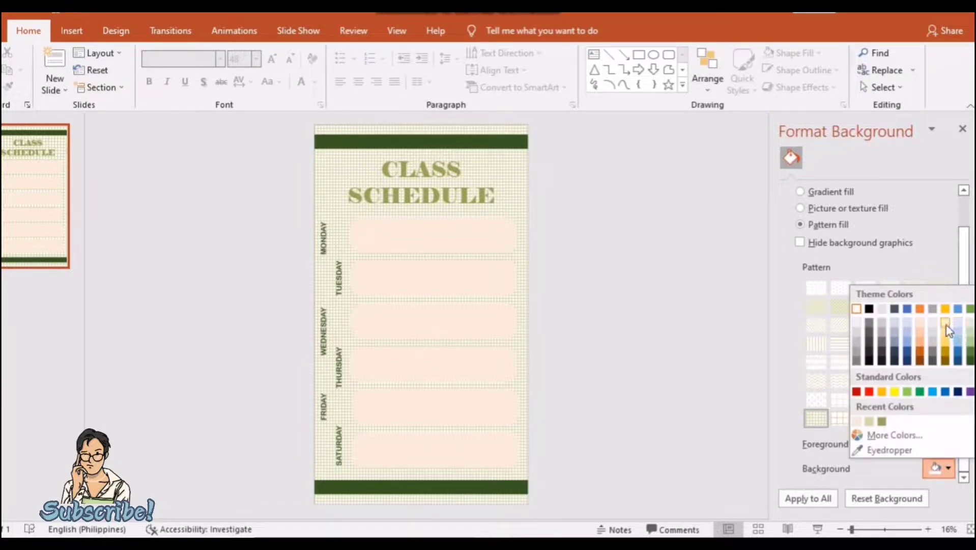
click(870, 421)
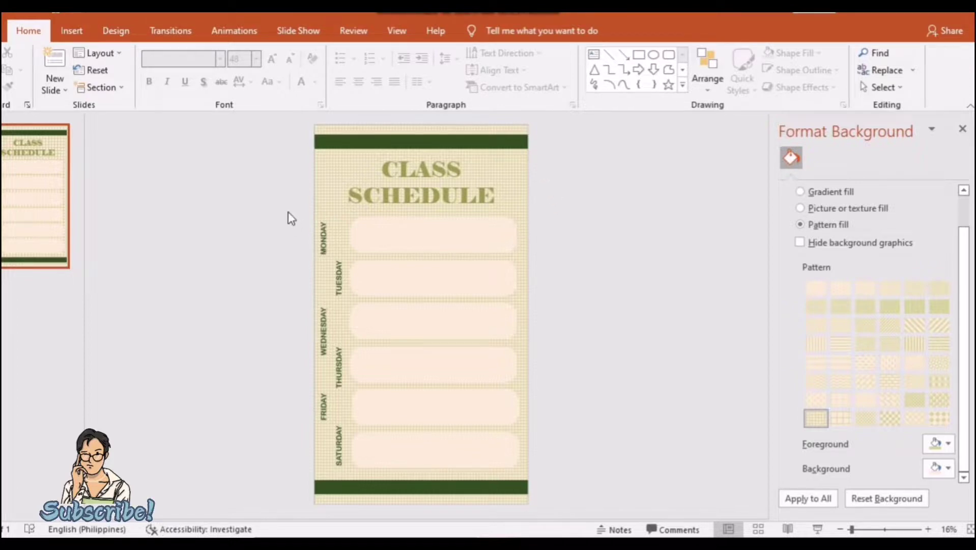
drag(288, 214, 349, 478)
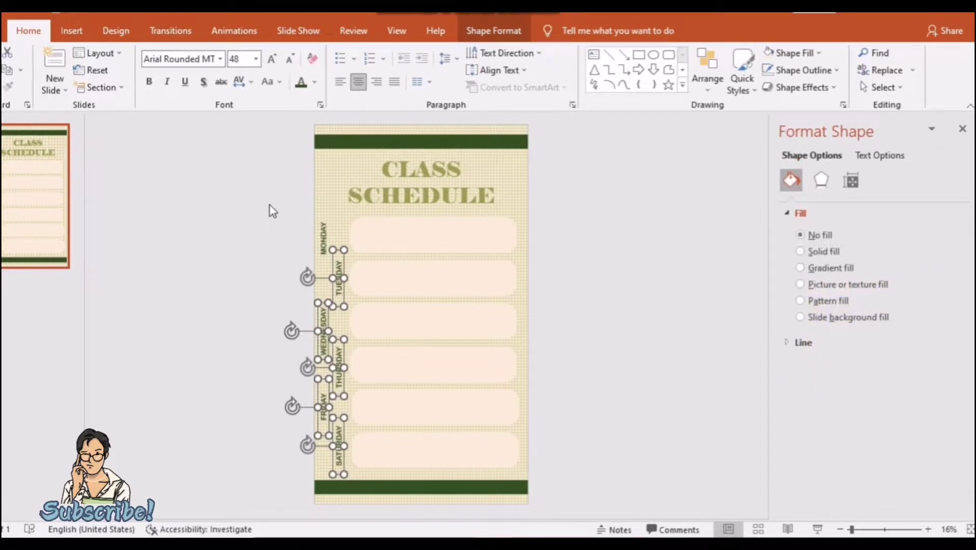
Nudge the MONDAY to SATURDAY labels slightly right, closer to the pale boxes
shift+click(320, 227)
drag(319, 227, 320, 229)
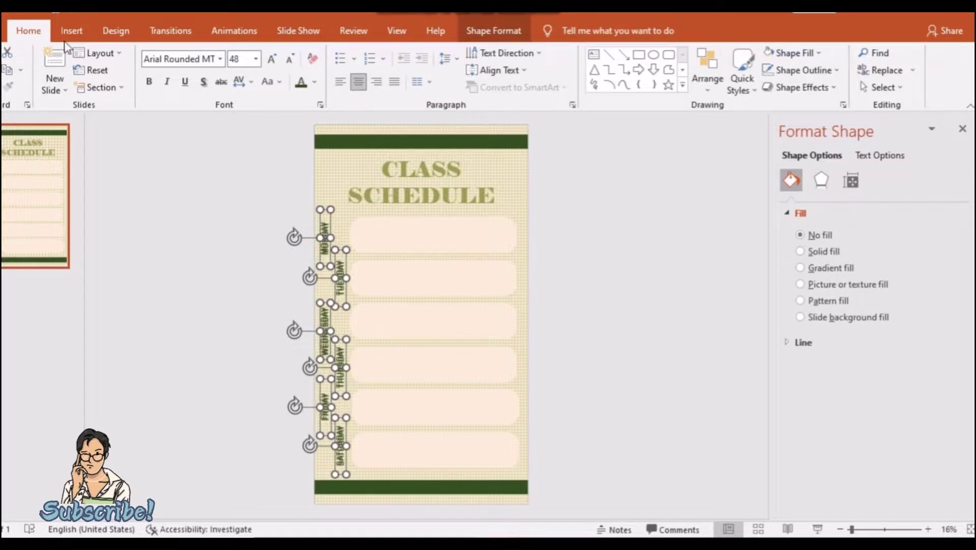
key(ctrl+z)
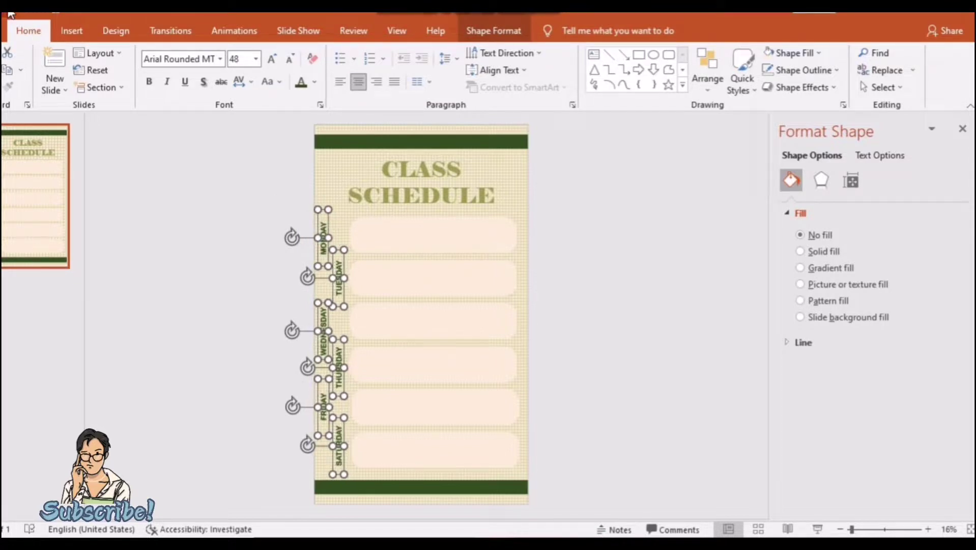
key(Right)
key(Right)
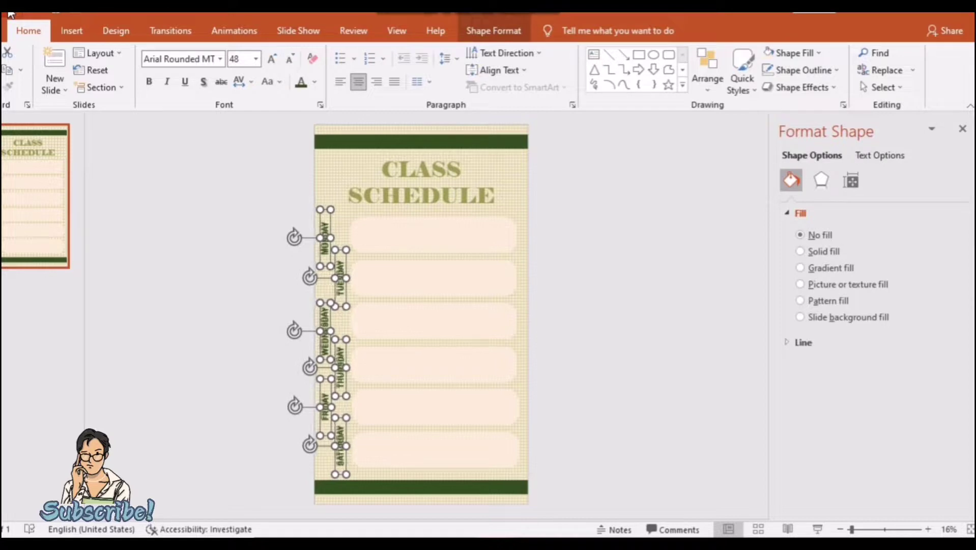
key(ctrl+z)
key(Right)
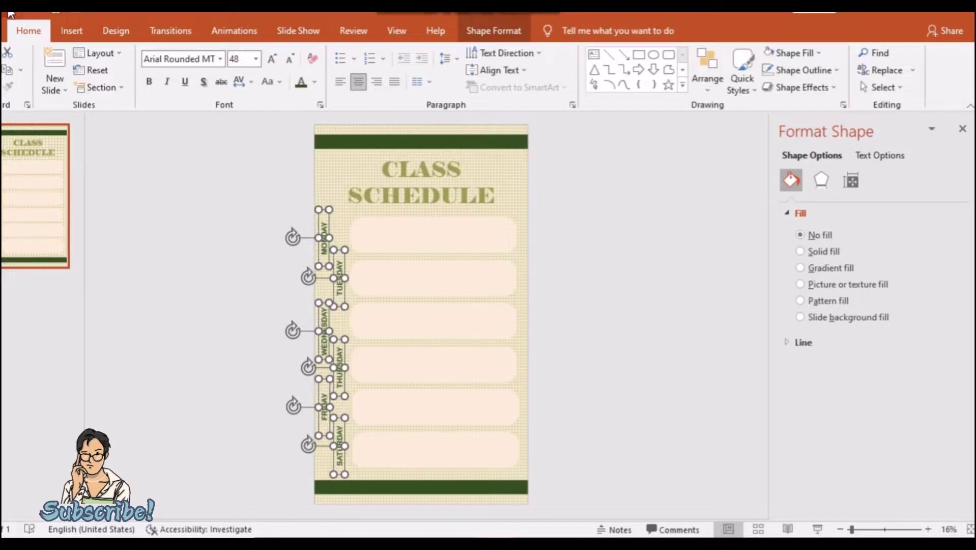
key(Right)
key(Right)
key(Right)
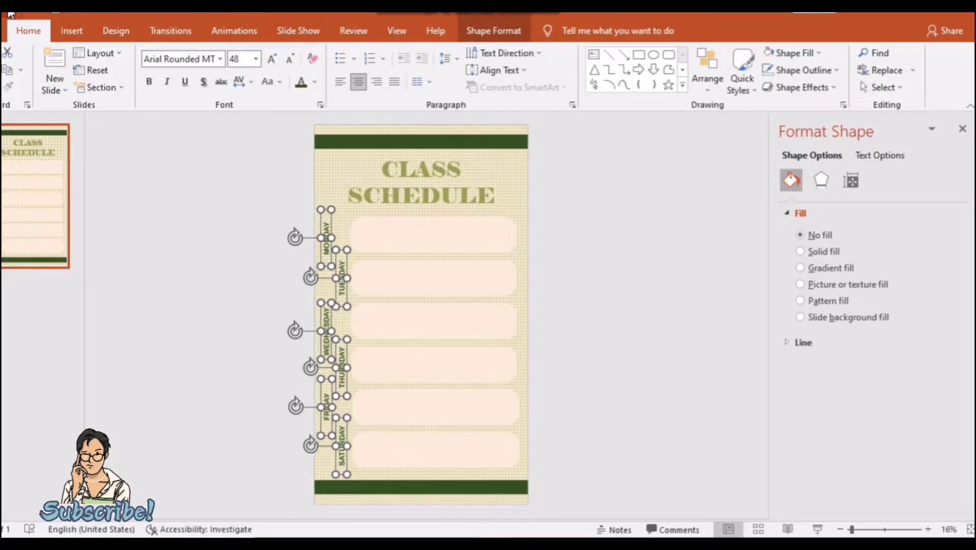
click(574, 279)
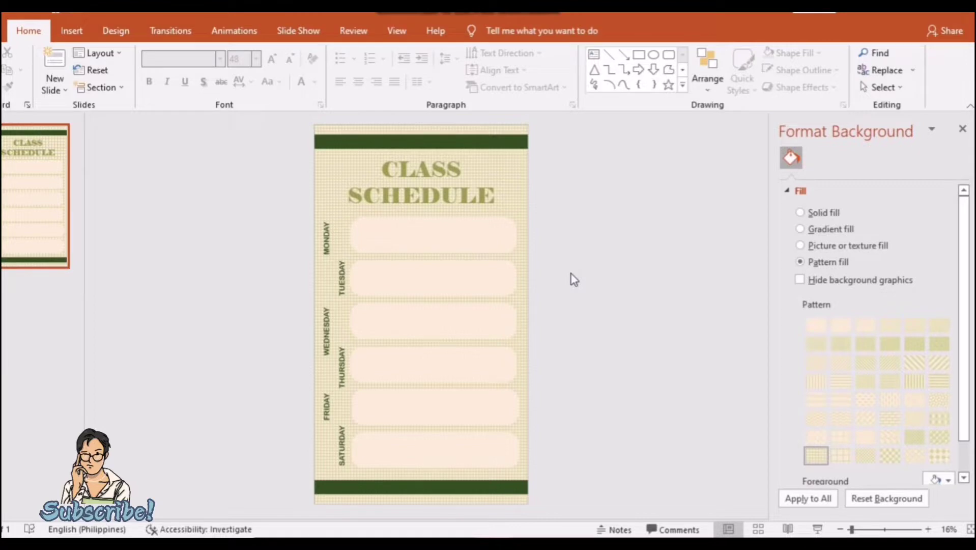
Switch the CLASS SCHEDULE title text from centred to left alignment
click(446, 170)
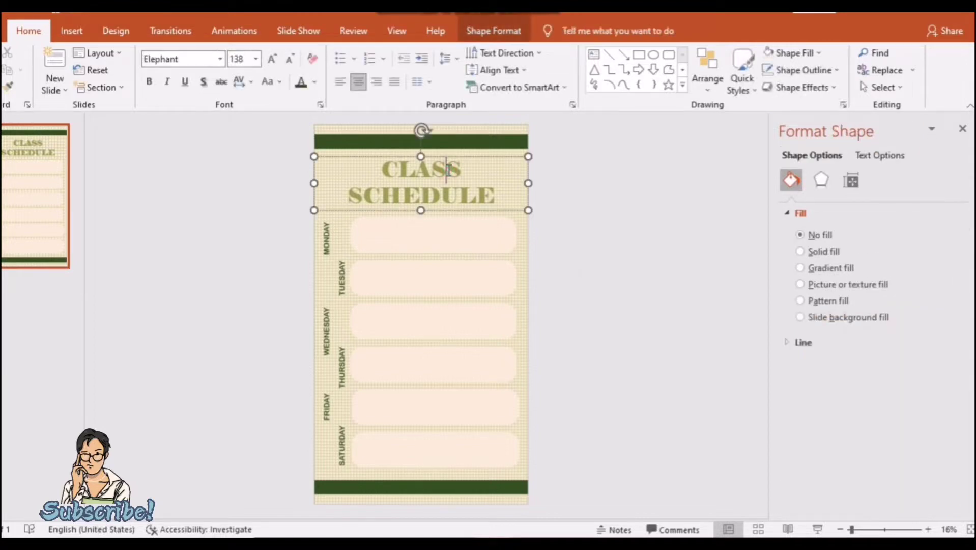
key(ctrl+a)
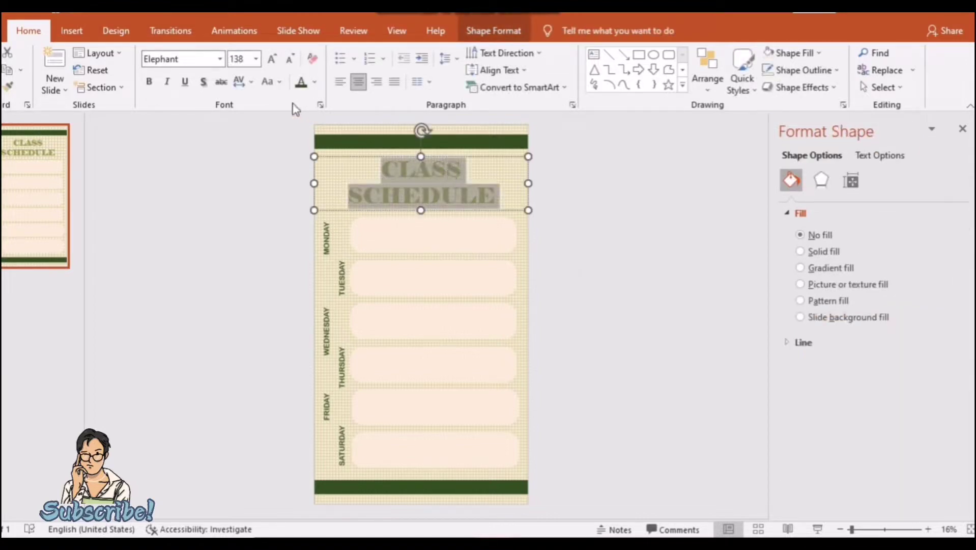
click(341, 83)
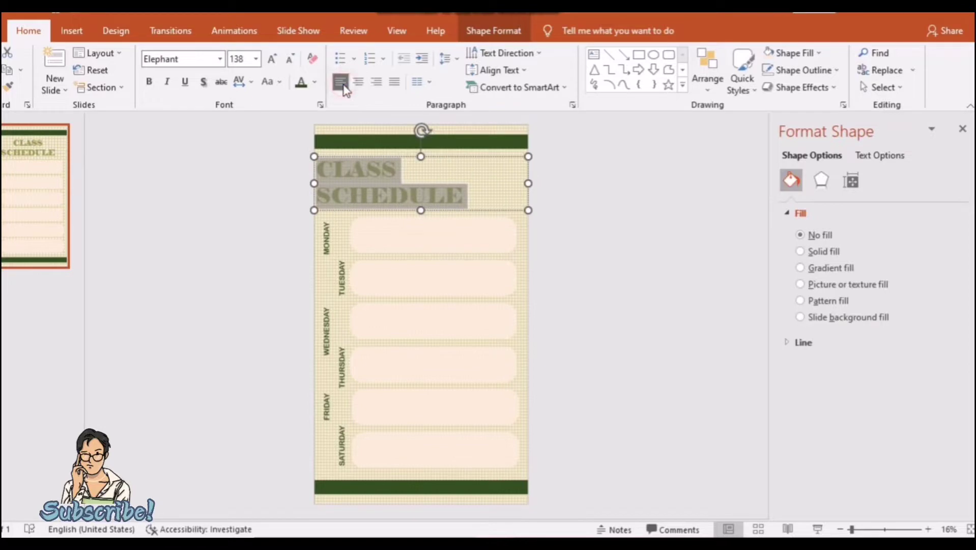
click(448, 158)
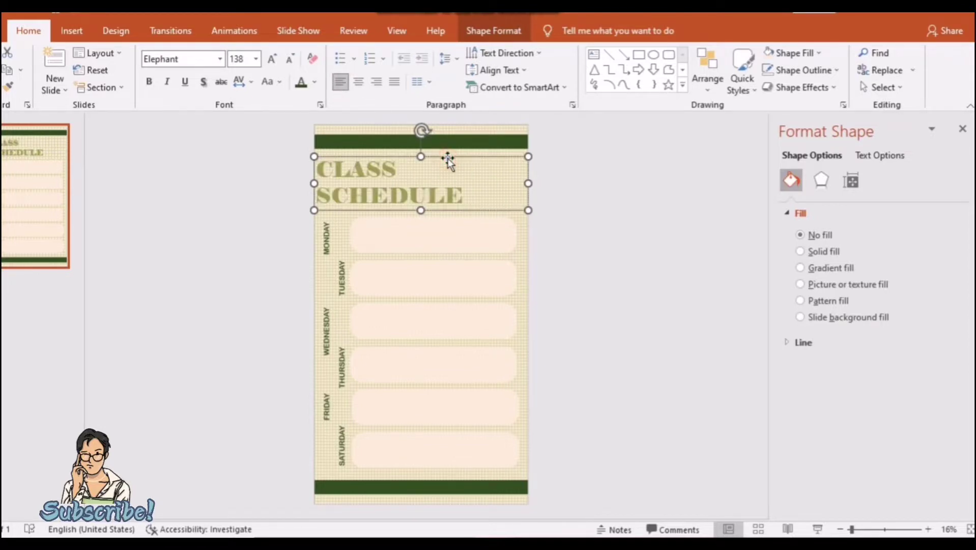
click(473, 143)
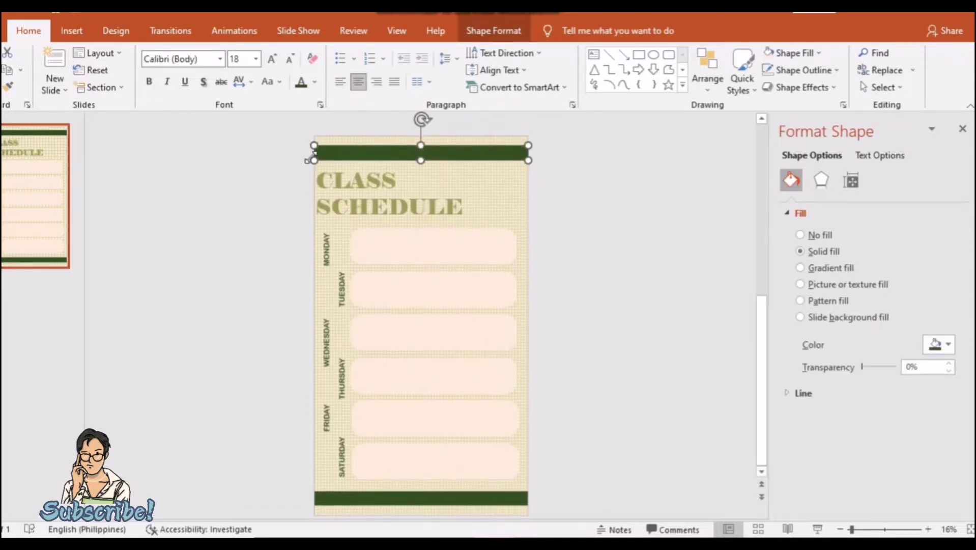
click(885, 531)
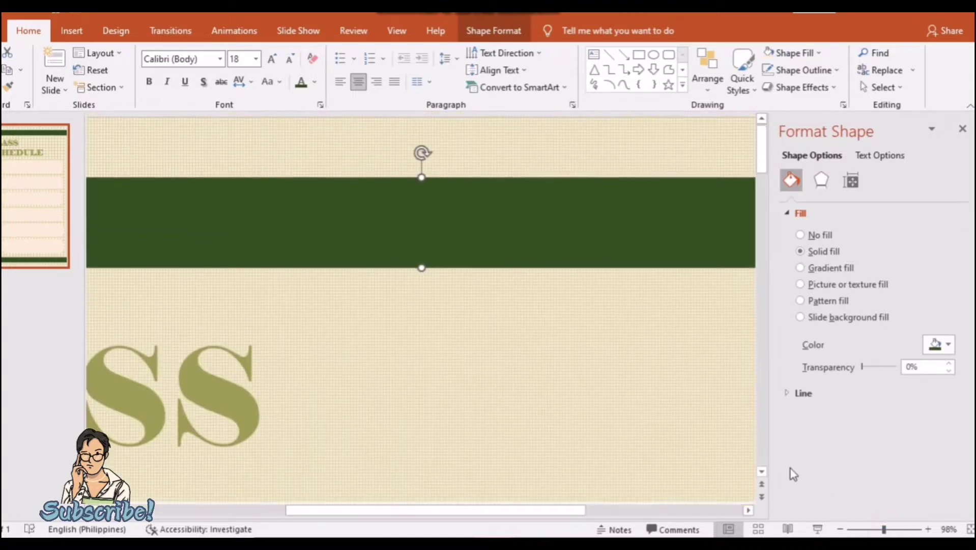
click(840, 530)
click(840, 531)
click(840, 531)
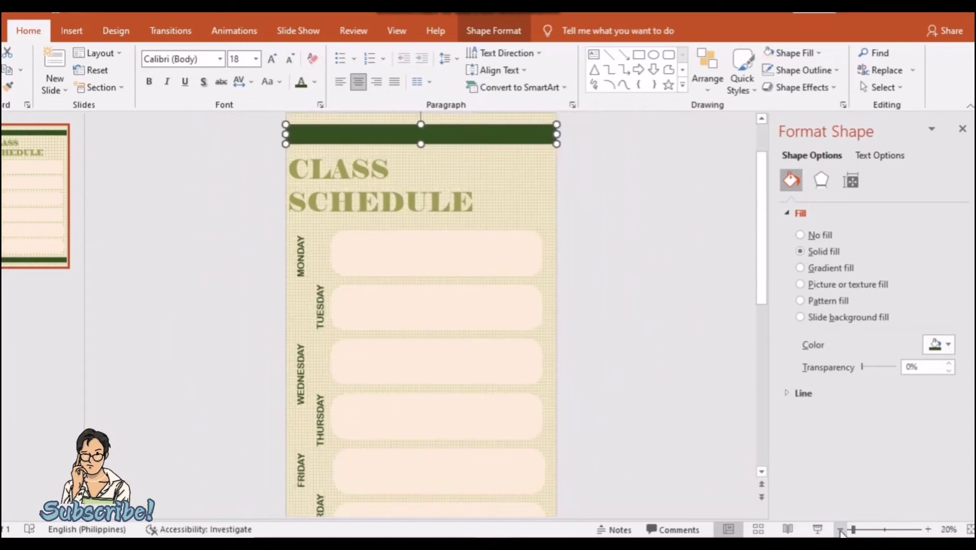
click(392, 198)
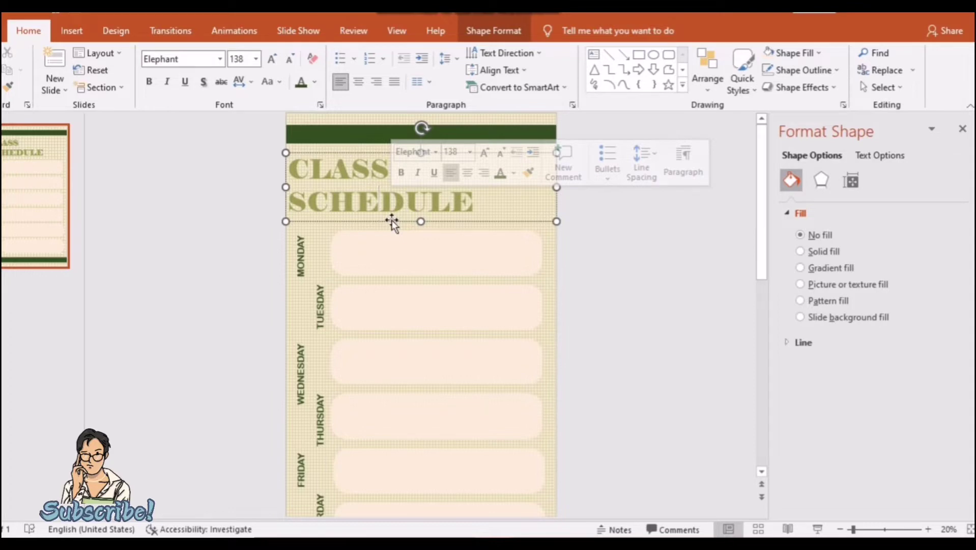
Pull the CLASS SCHEDULE title box's left edge slightly right to inset the text
click(613, 250)
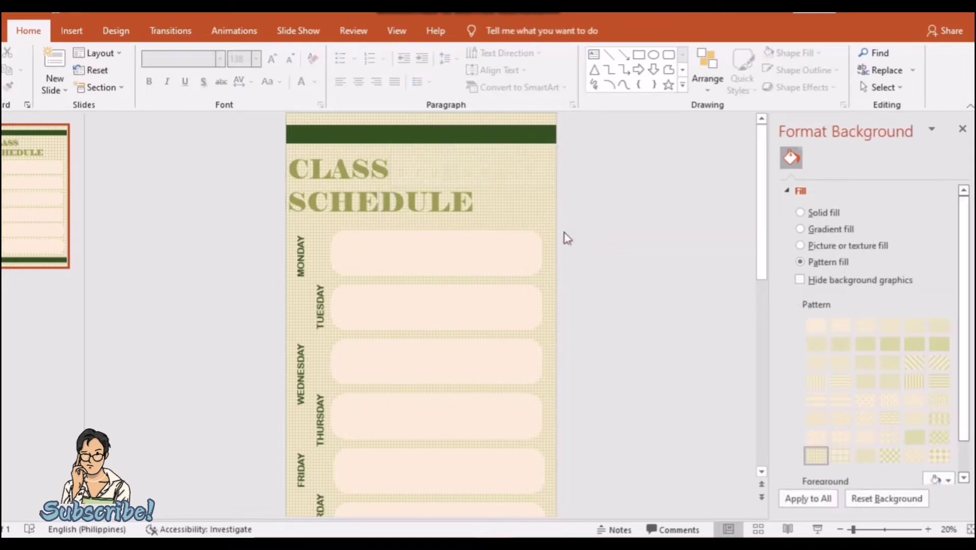
click(499, 204)
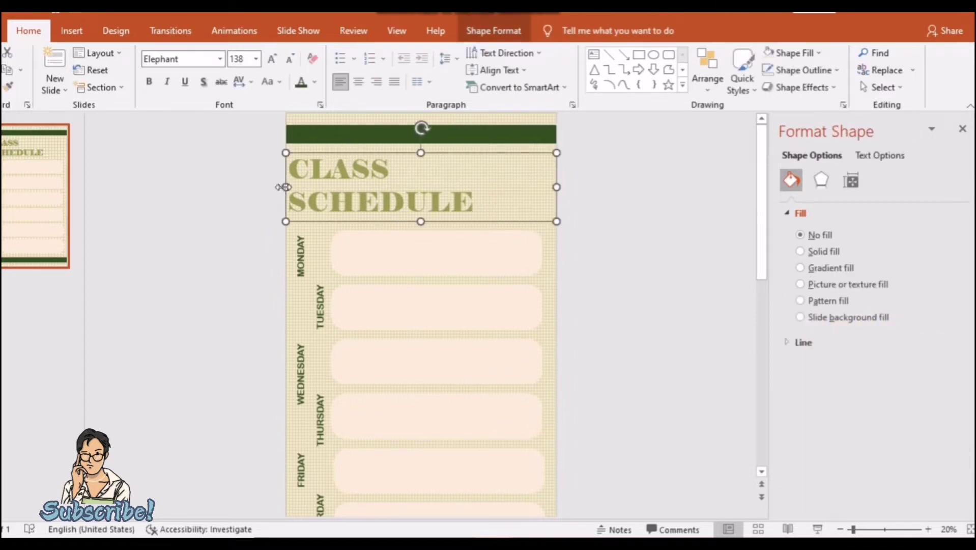
drag(286, 187, 294, 187)
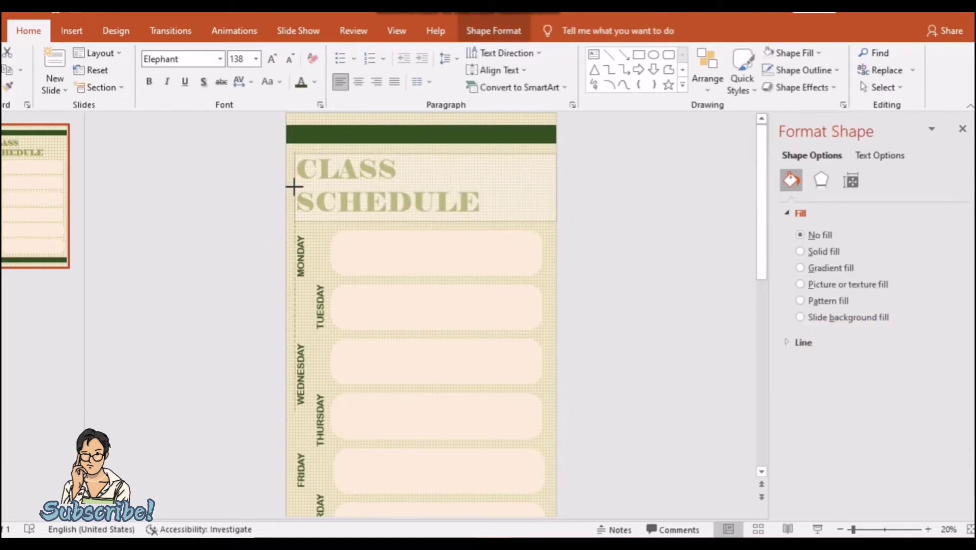
click(631, 253)
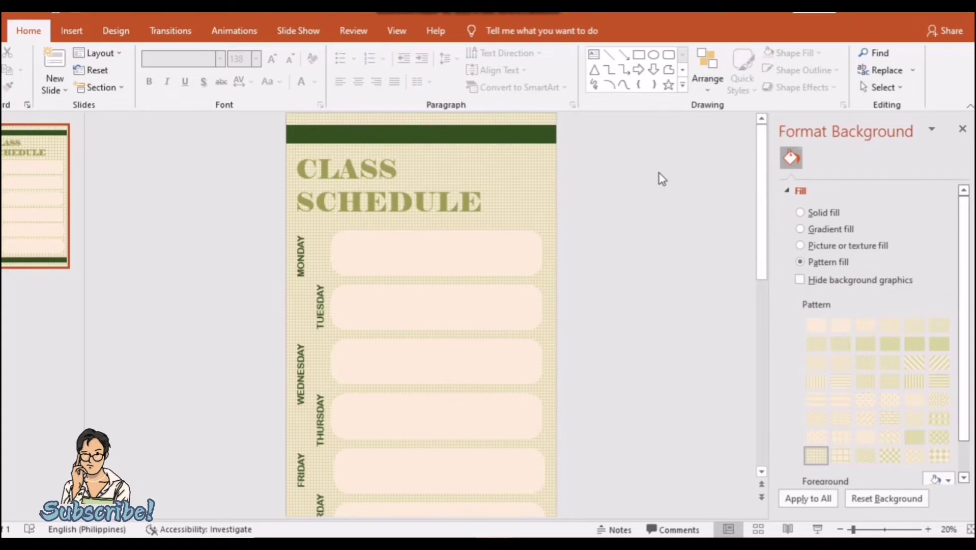